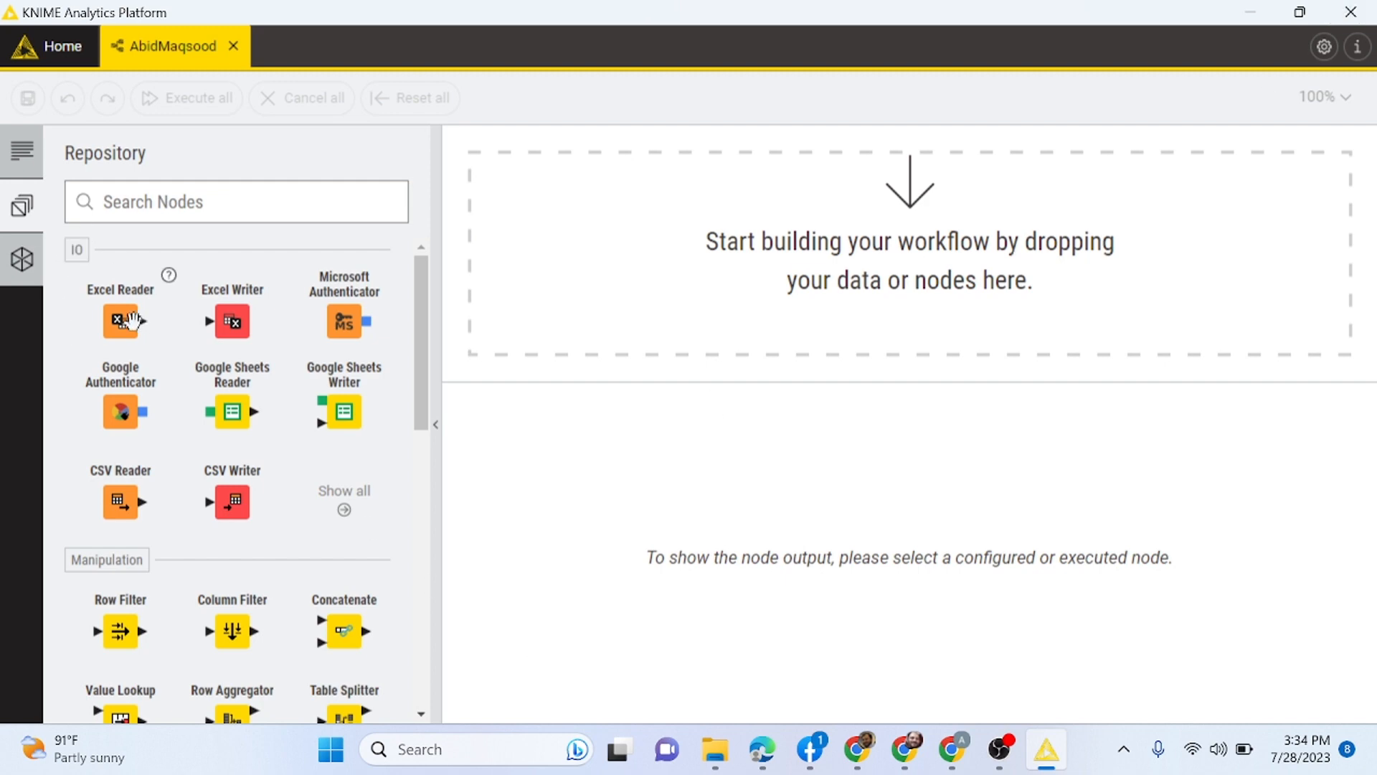
- Add an Excel Reader node to the empty workflow canvas
drag(133, 321, 648, 237)
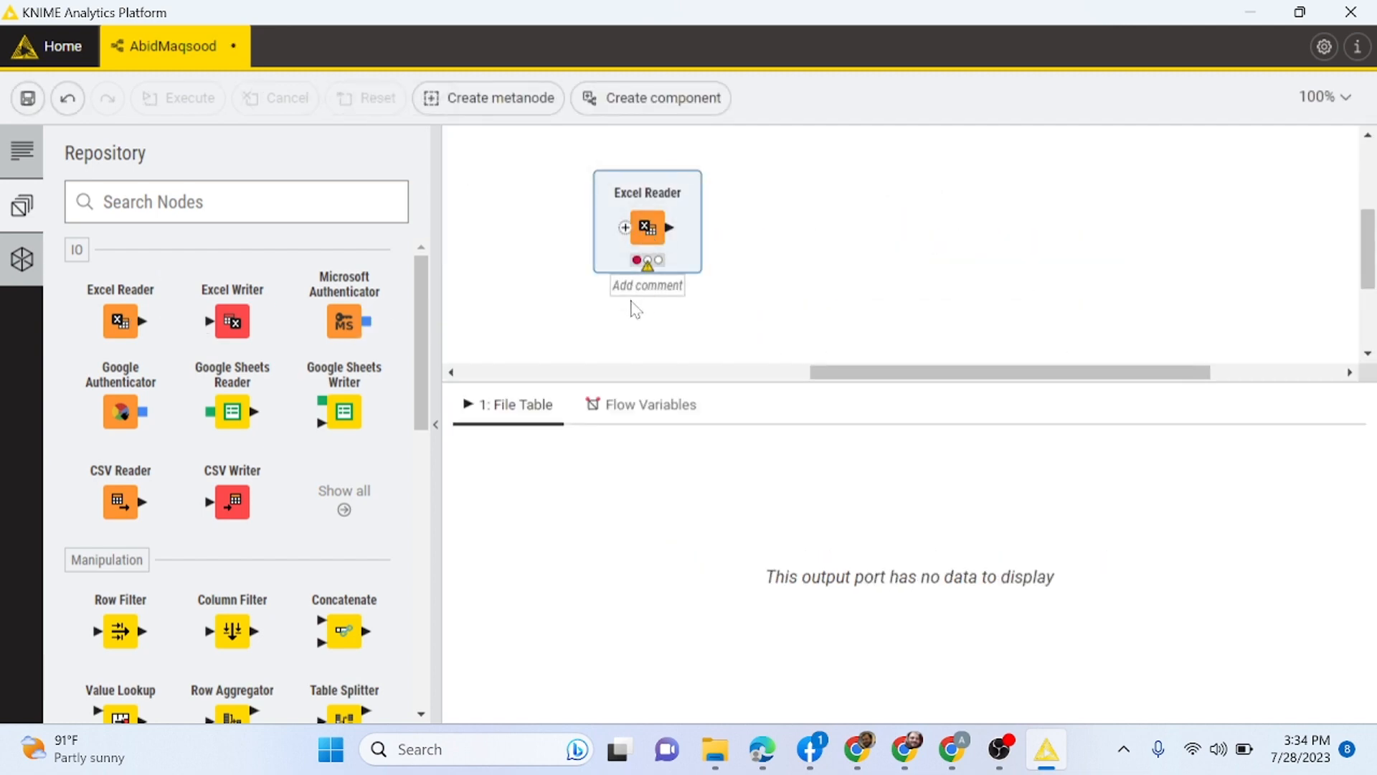
- Add a file system connection port to the Excel Reader node, and remove it again
click(625, 229)
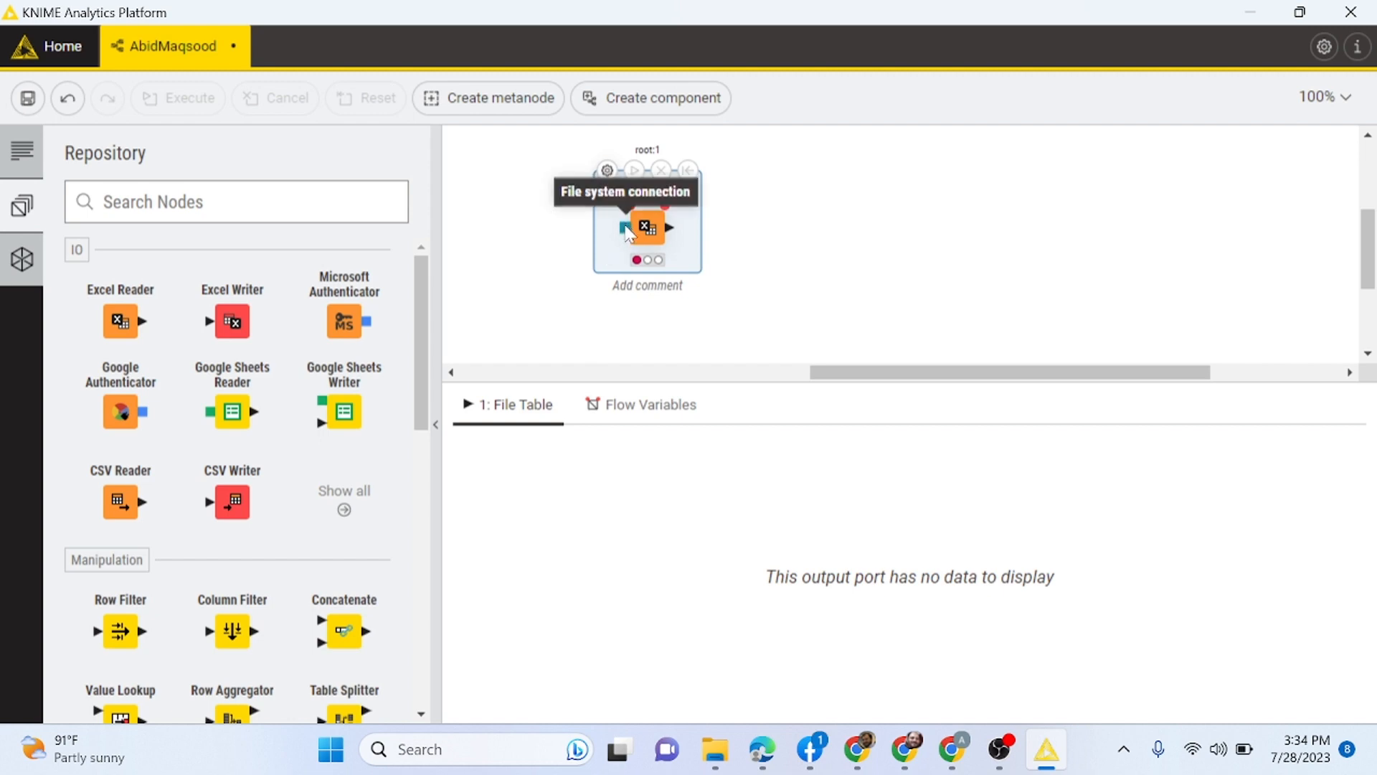
click(626, 228)
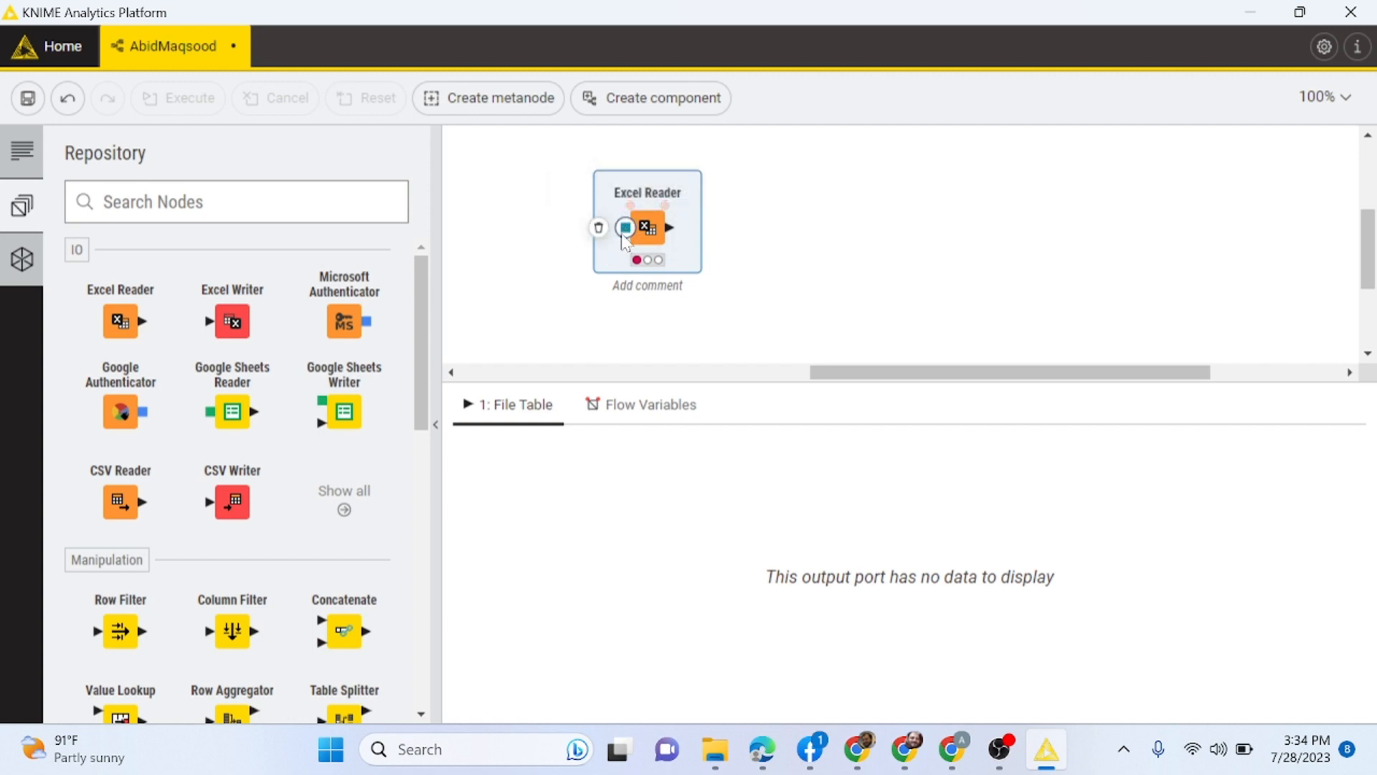
click(600, 228)
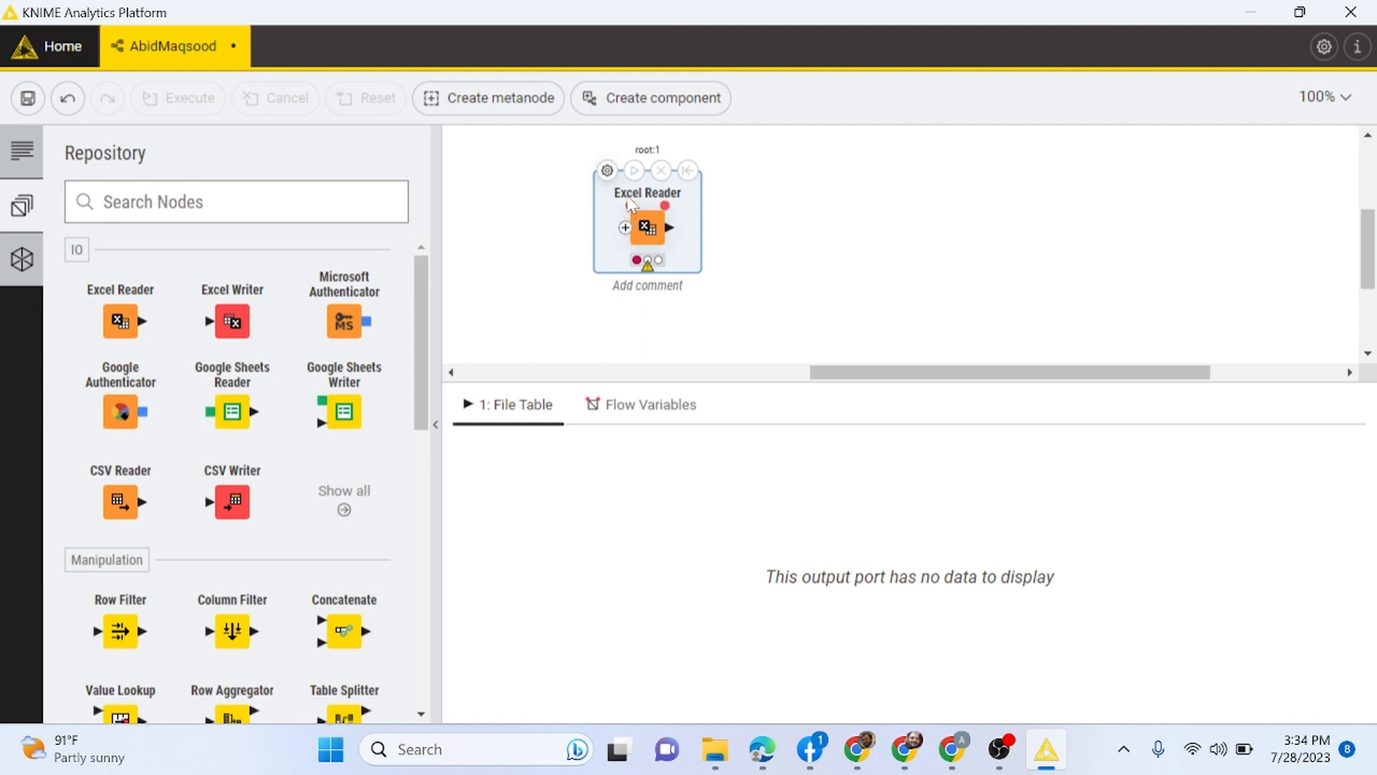
- Label the Excel Reader node with the comment "GSS Input" and move it closer to the canvas's upper-left corner
double_click(647, 287)
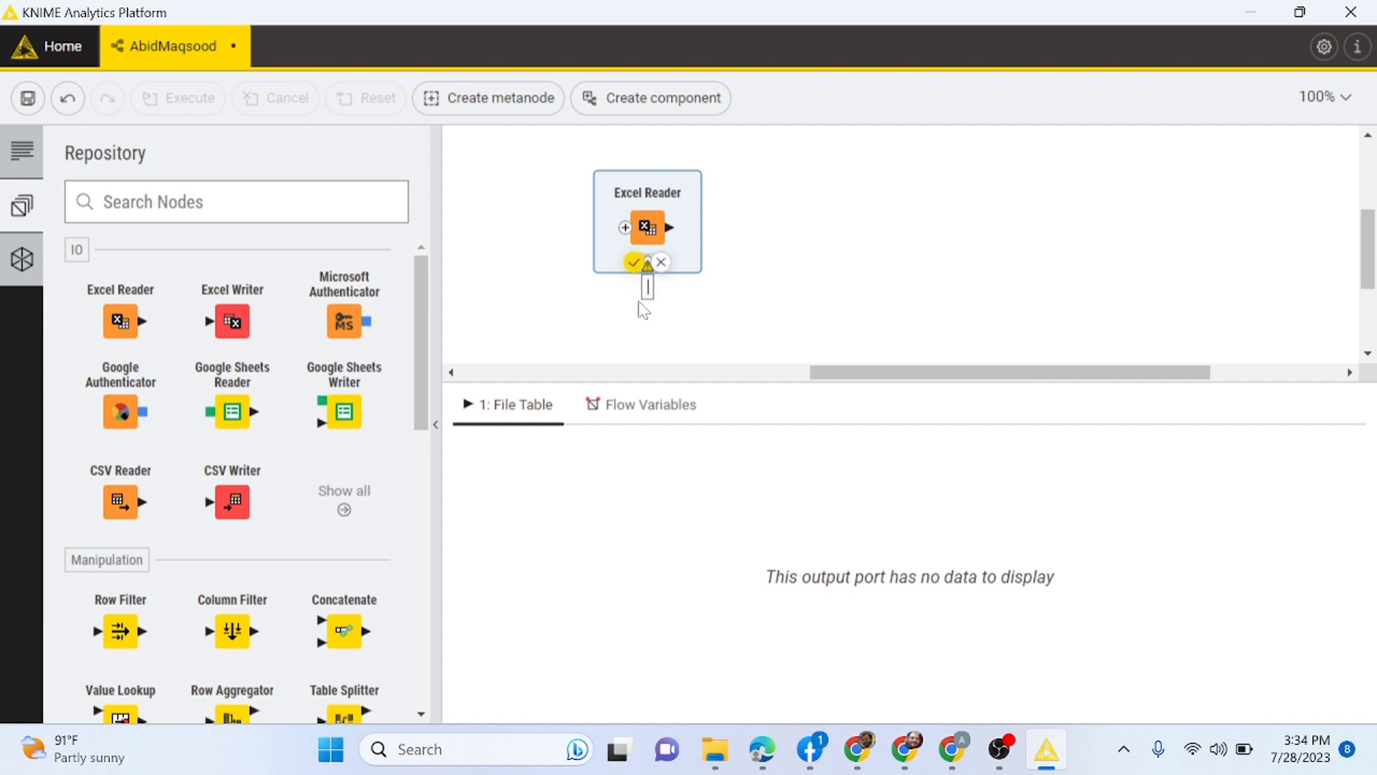
text(GSS Input)
key(shift+Return)
key(BackSpace)
click(631, 262)
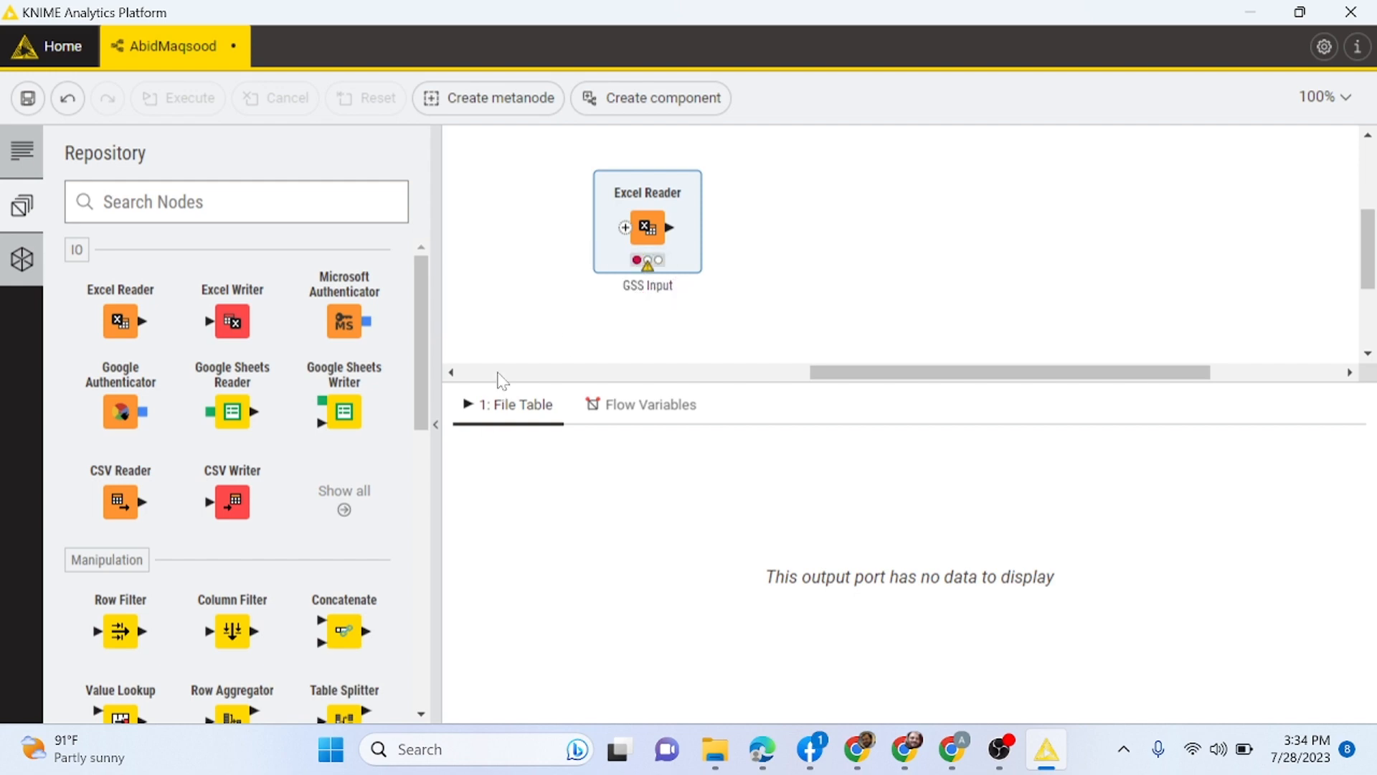
drag(613, 208, 511, 182)
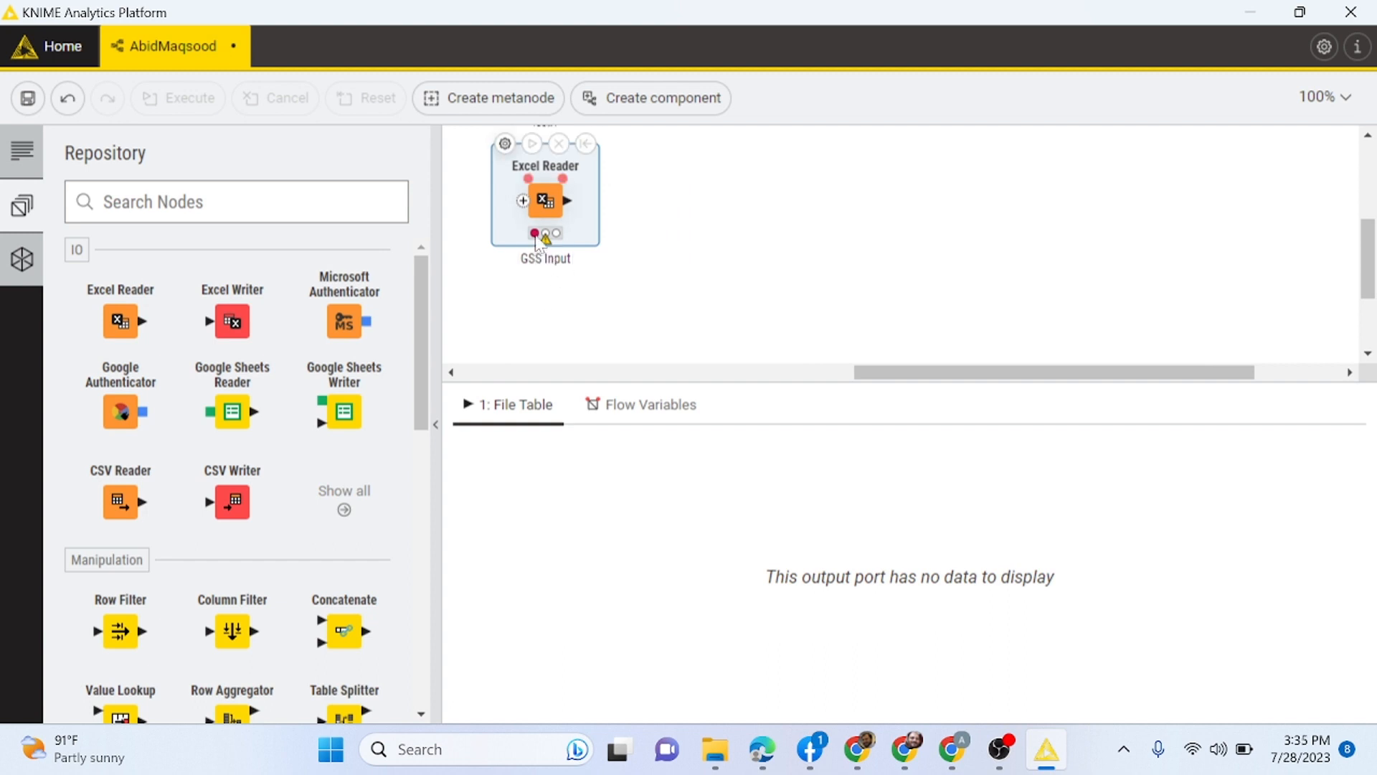
mouse_move(538, 239)
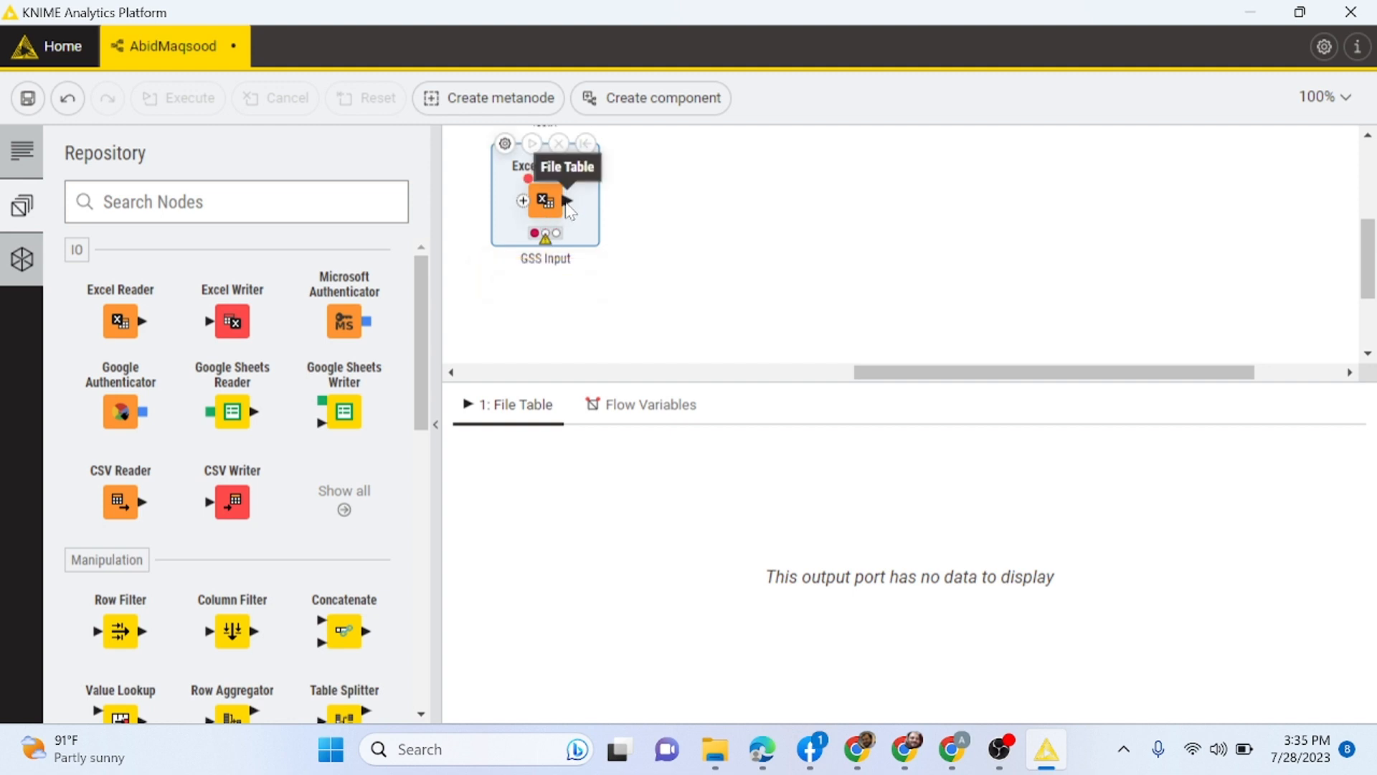
drag(567, 205, 798, 209)
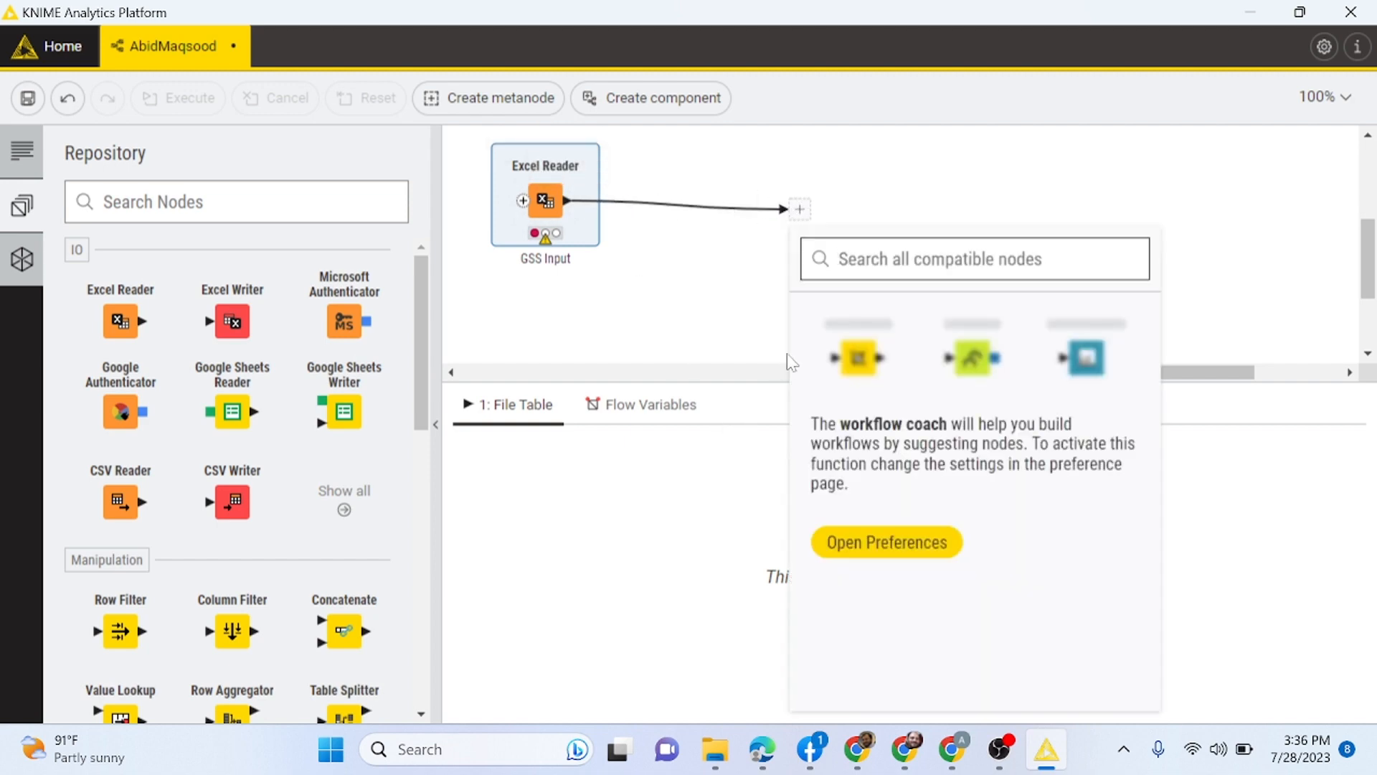
click(720, 237)
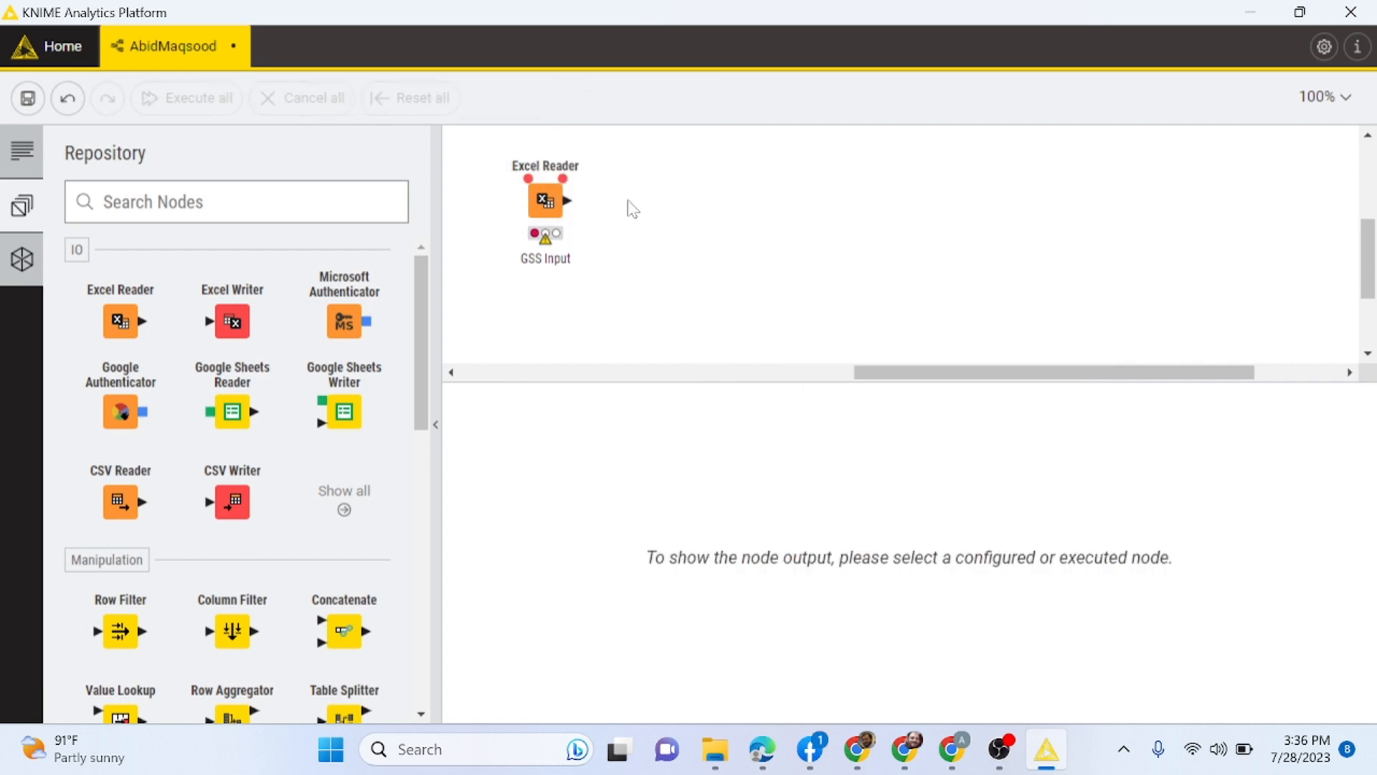
drag(567, 202, 844, 203)
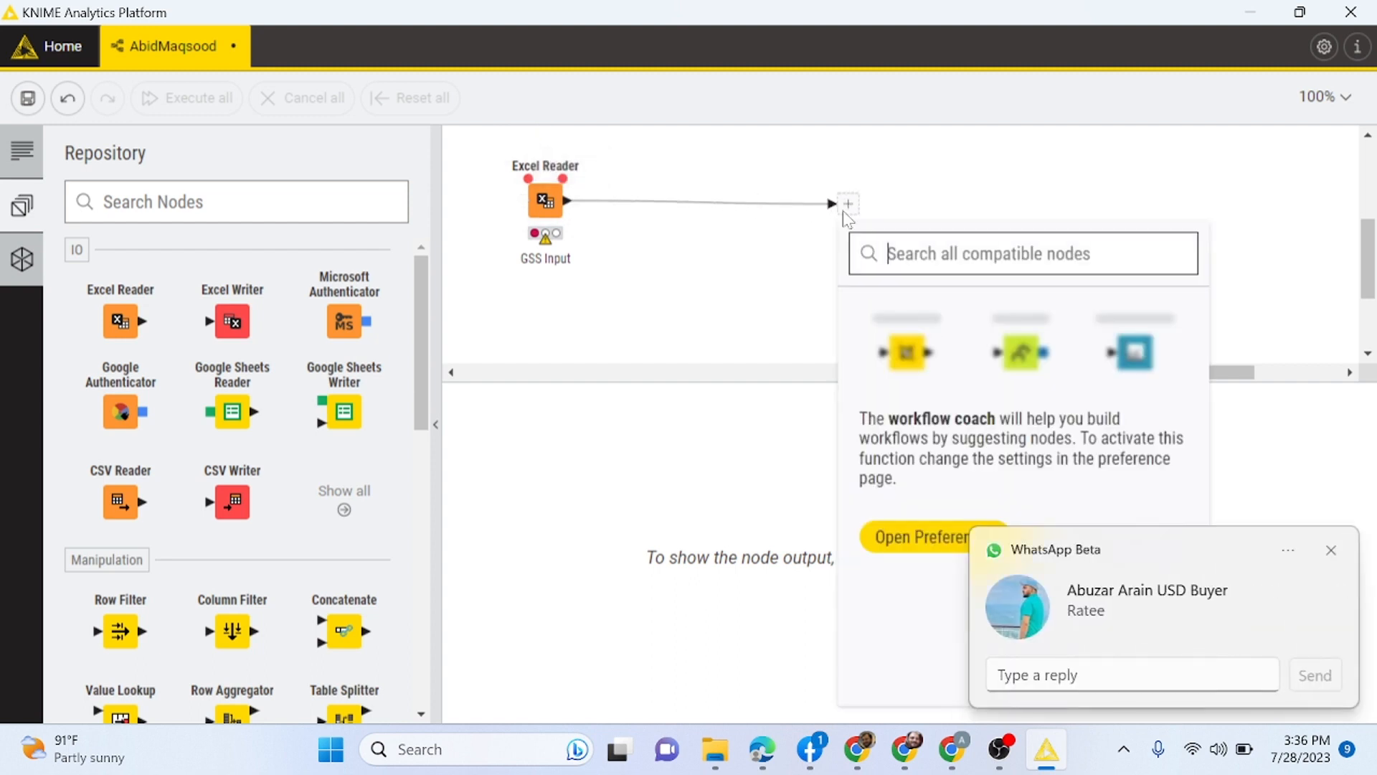
click(1331, 550)
click(688, 227)
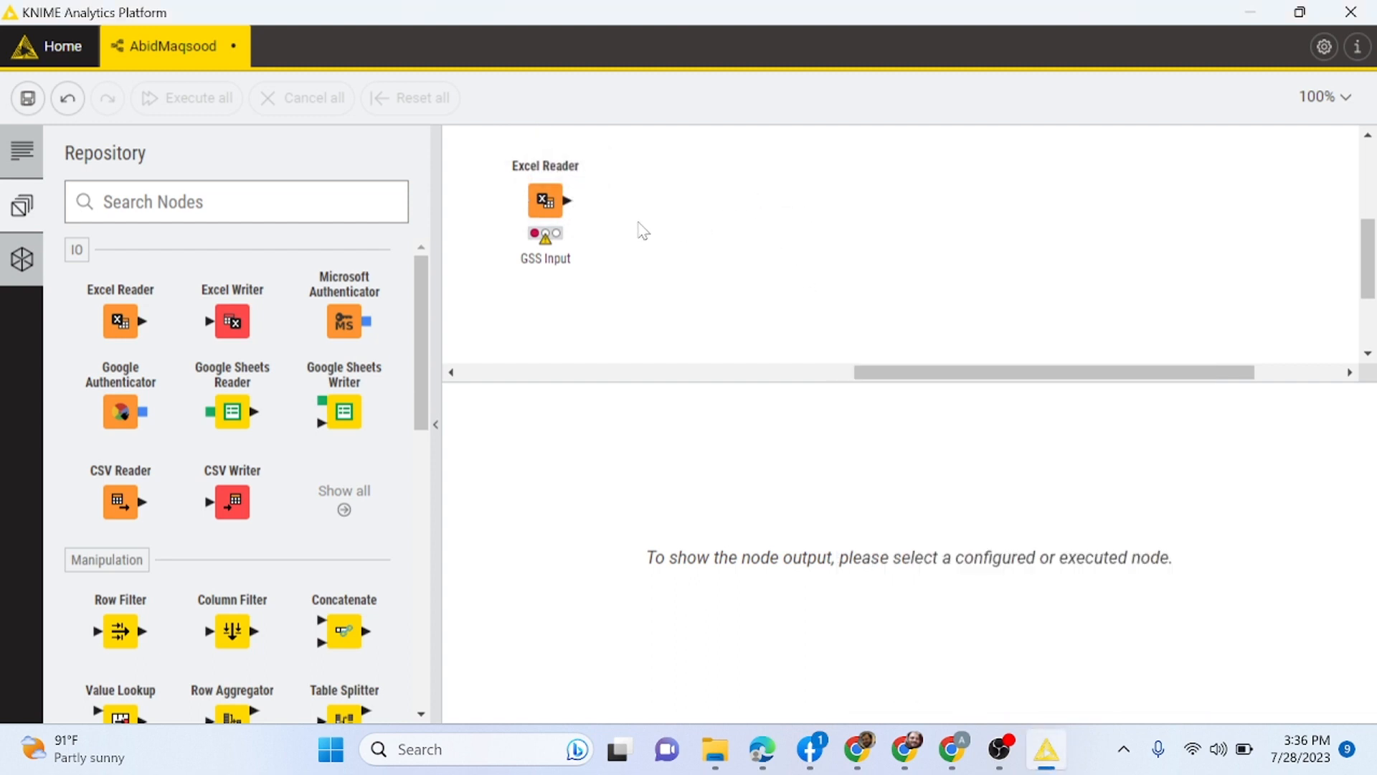
- Open the configuration dialog of the GSS Input Excel Reader node and dismiss the chat notification covering it
click(549, 206)
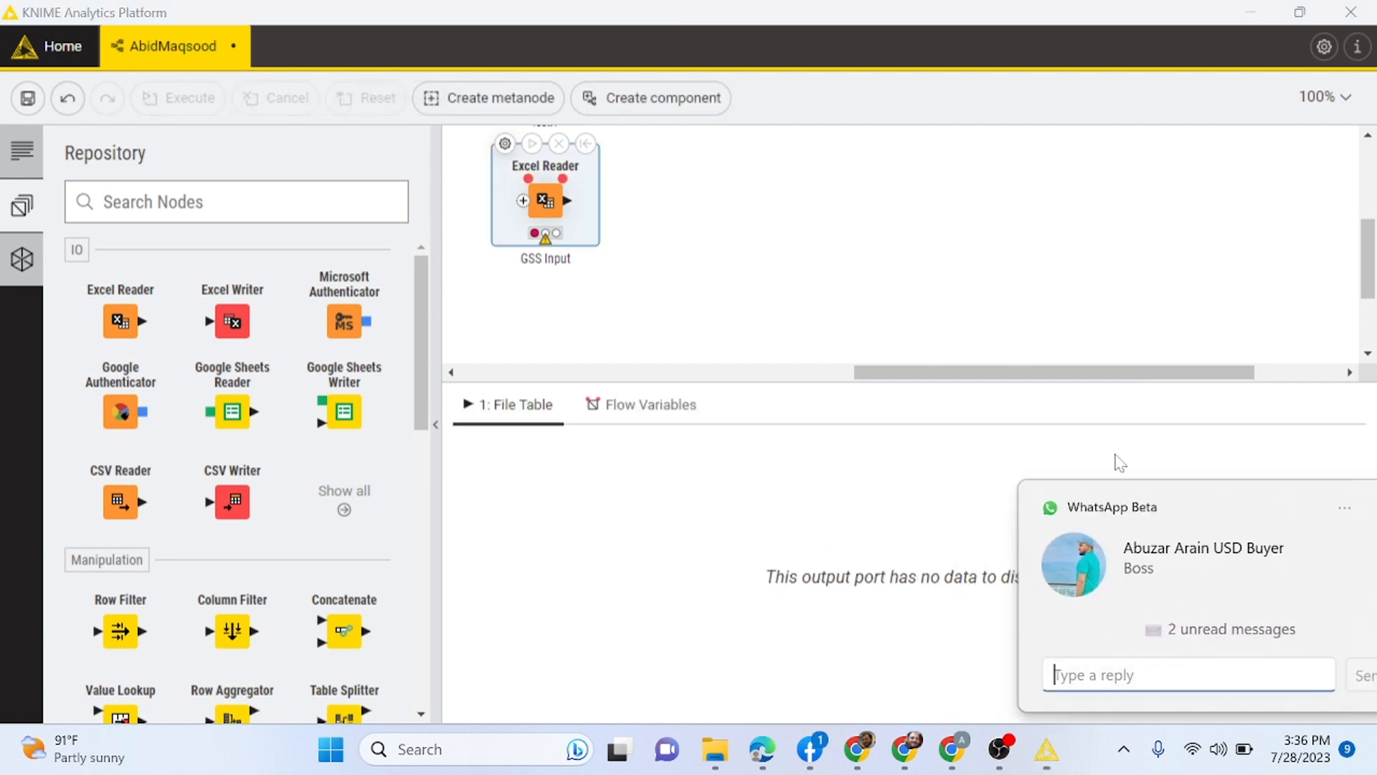
double_click(559, 215)
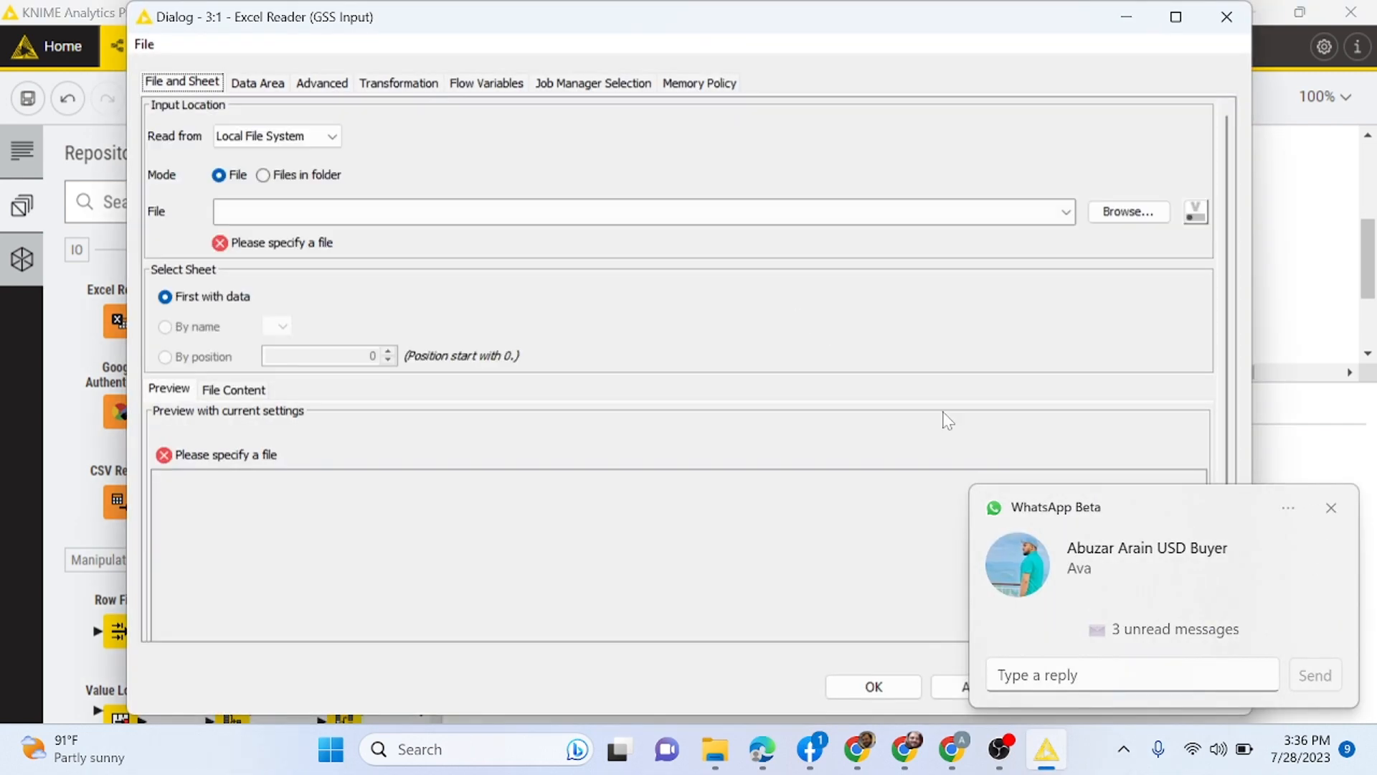
click(1332, 511)
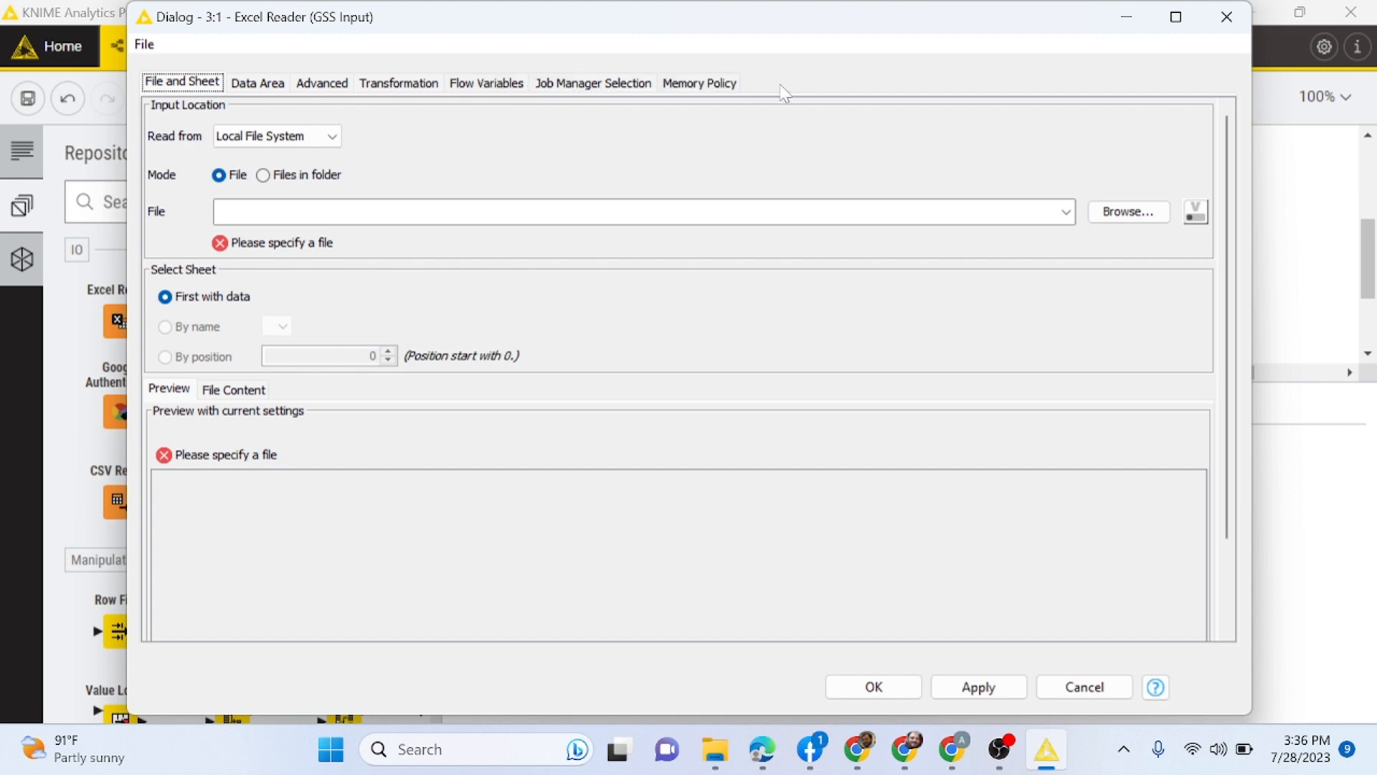
- Look through the available read locations and try the Files in folder mode, returning to File mode and declining the incoming call
click(281, 139)
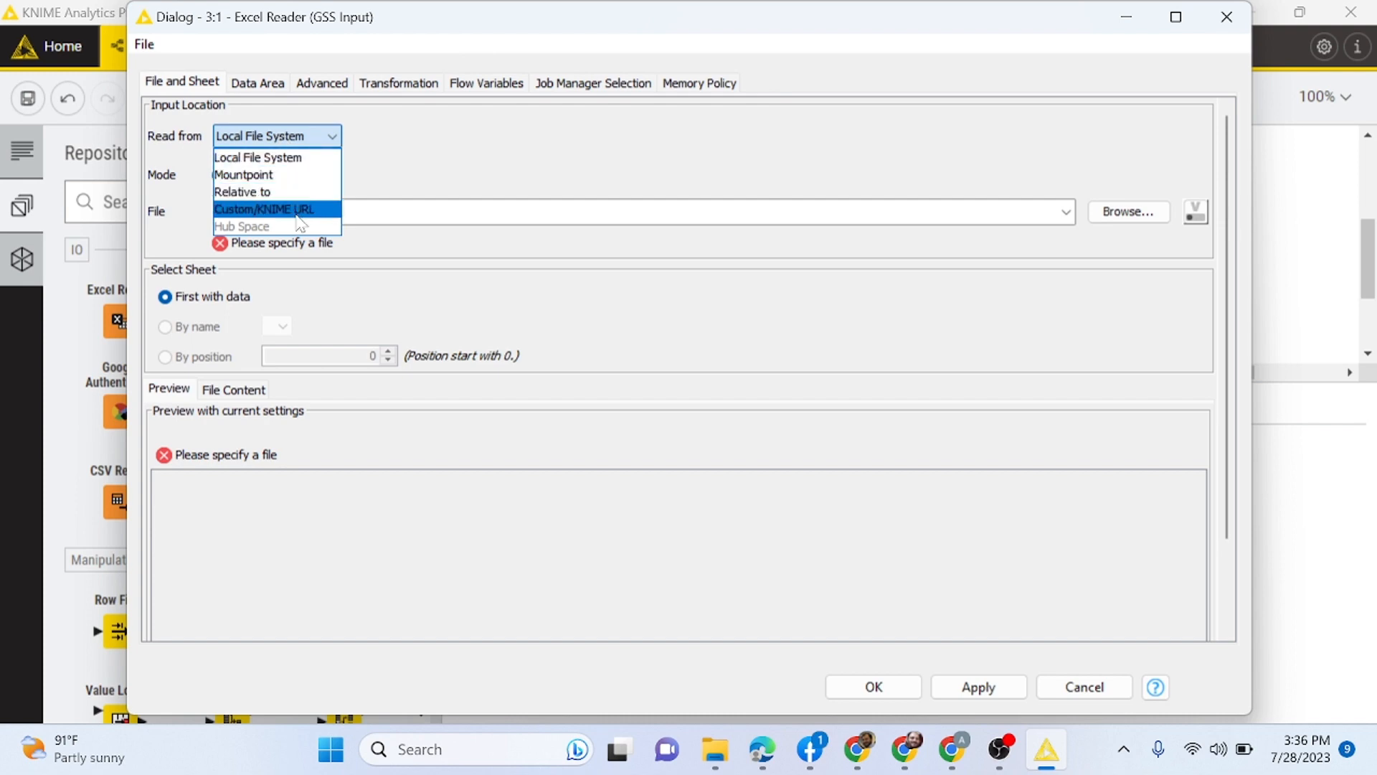
click(438, 162)
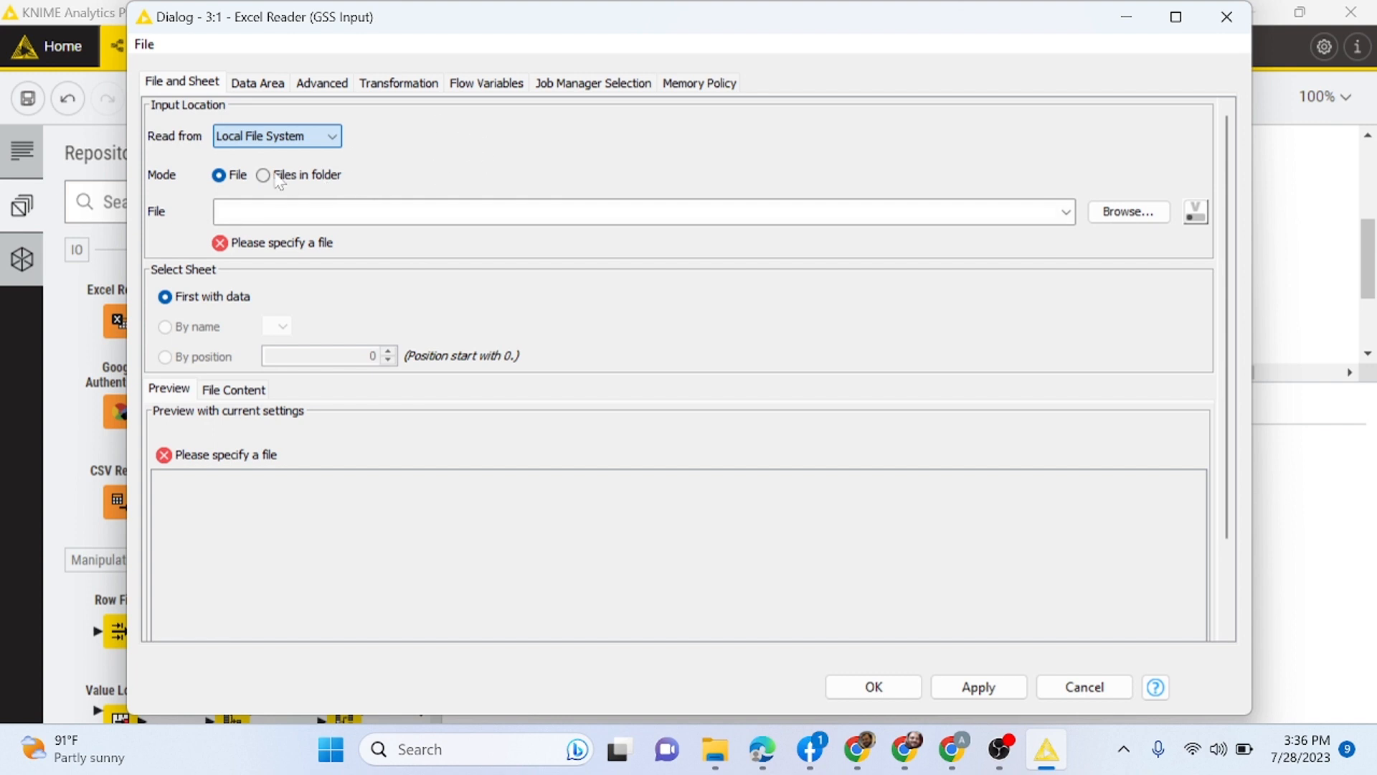
click(301, 175)
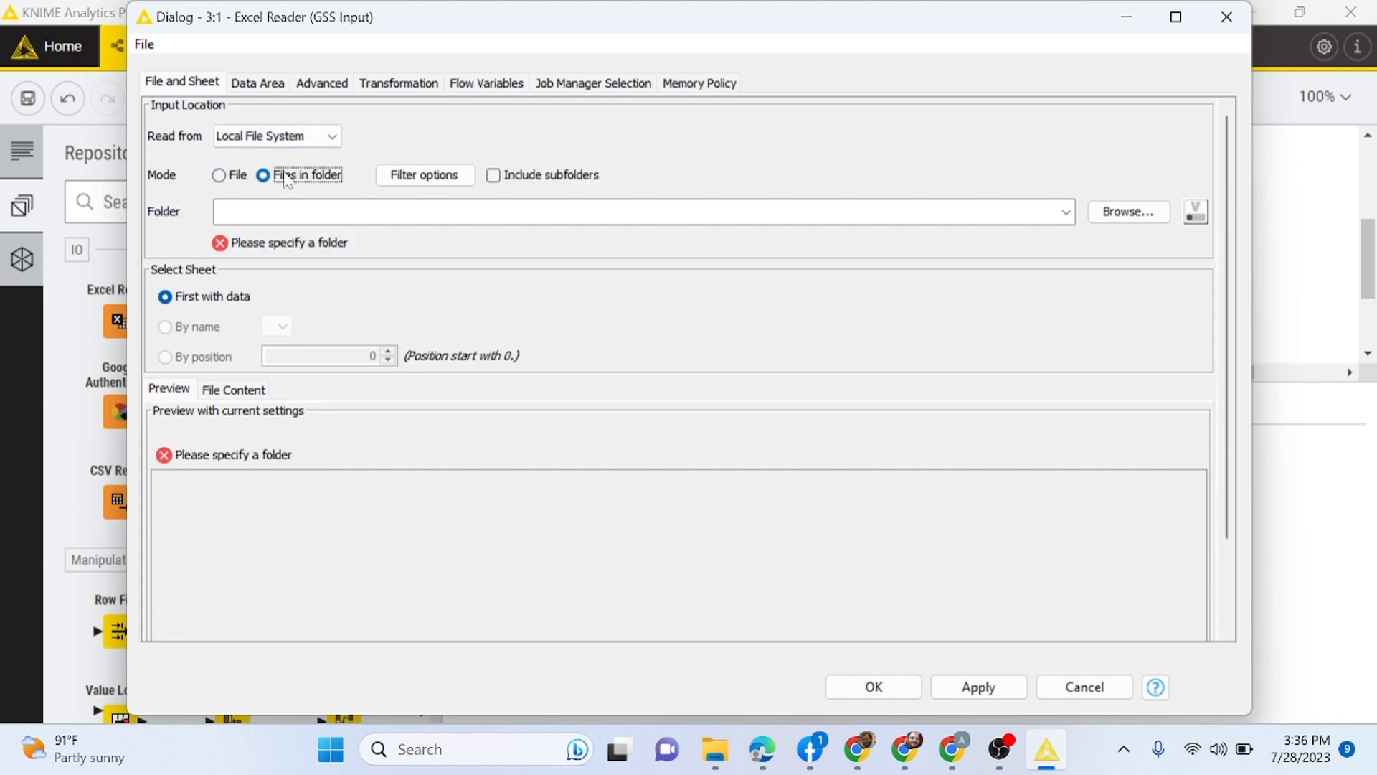
click(220, 176)
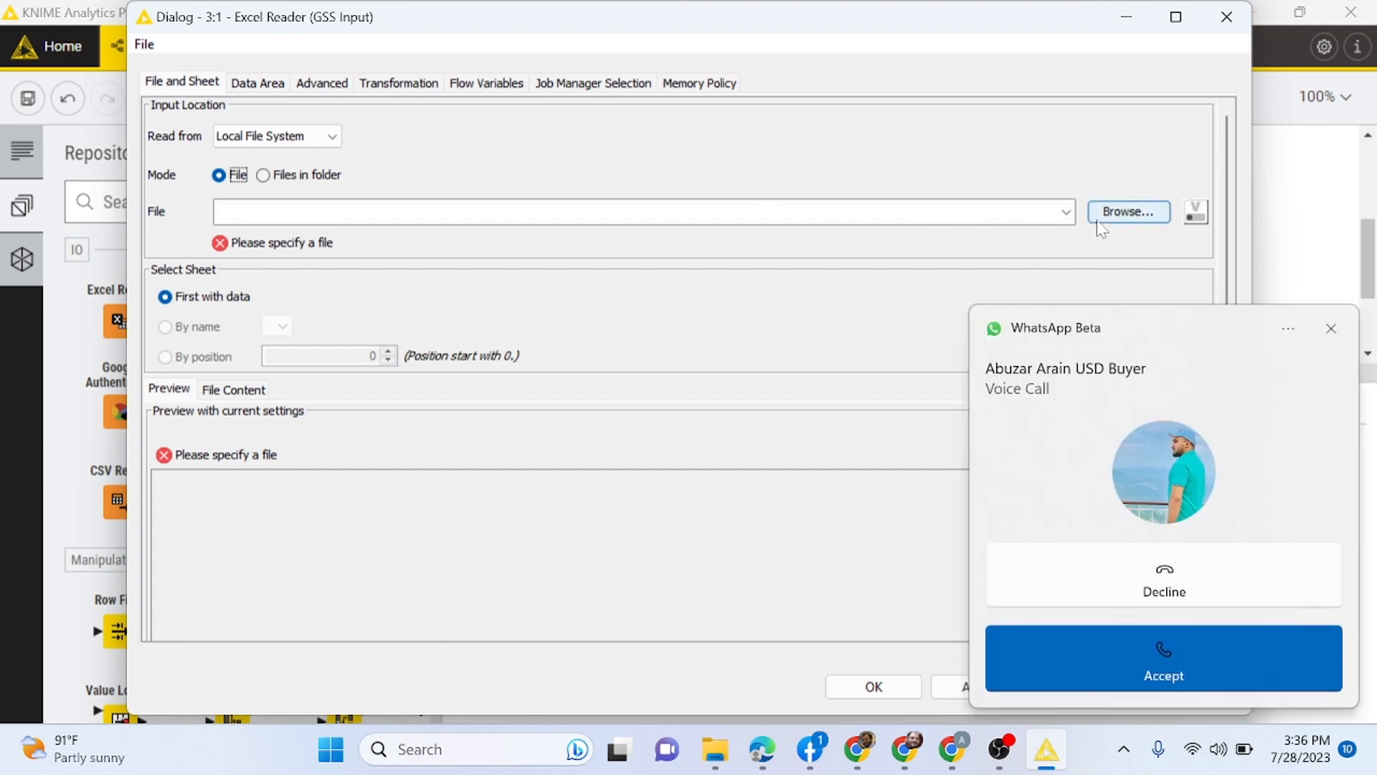
click(1164, 574)
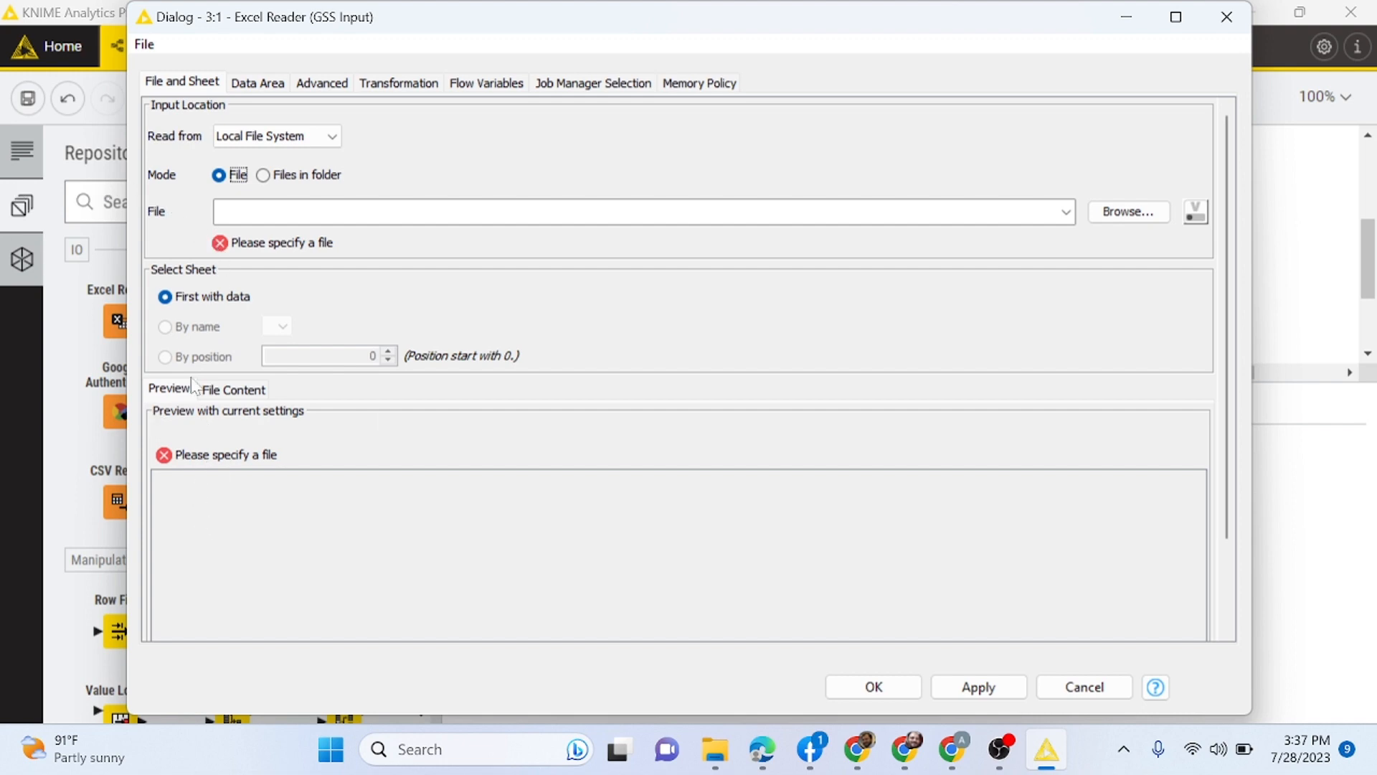
- Examine the Excel Reader's Data Area, Advanced, Transformation, Flow Variables, Job Manager Selection and Memory Policy settings, dismissing chat interruptions
click(268, 86)
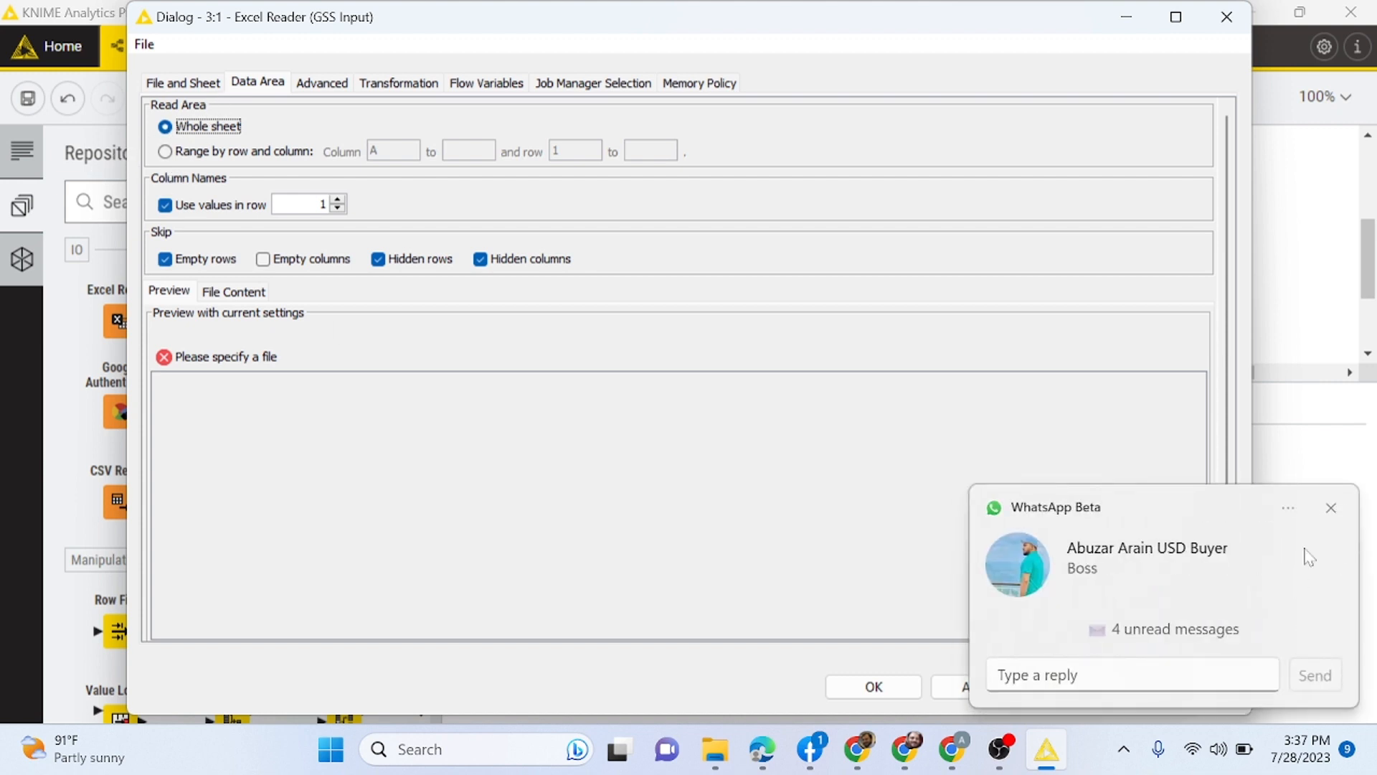
click(1331, 508)
click(337, 88)
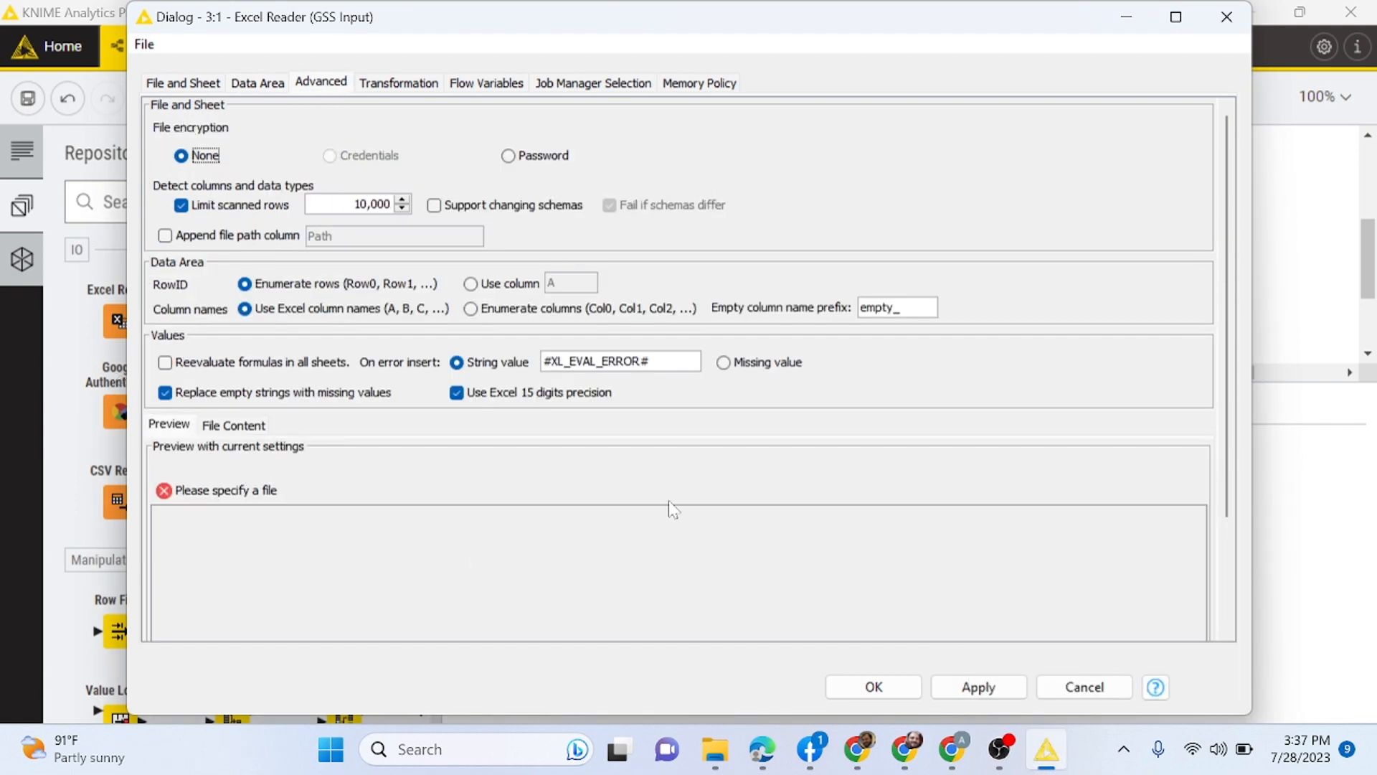
click(377, 81)
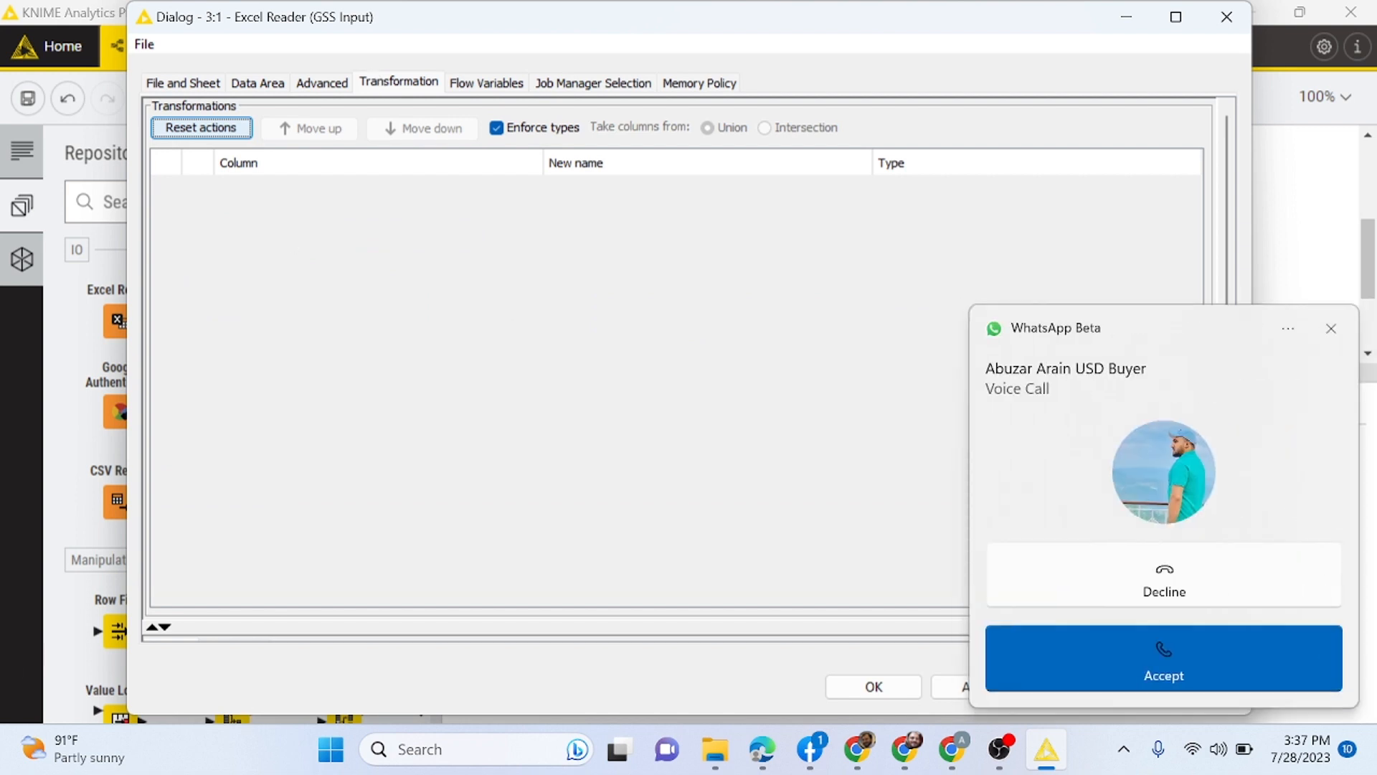
click(1076, 590)
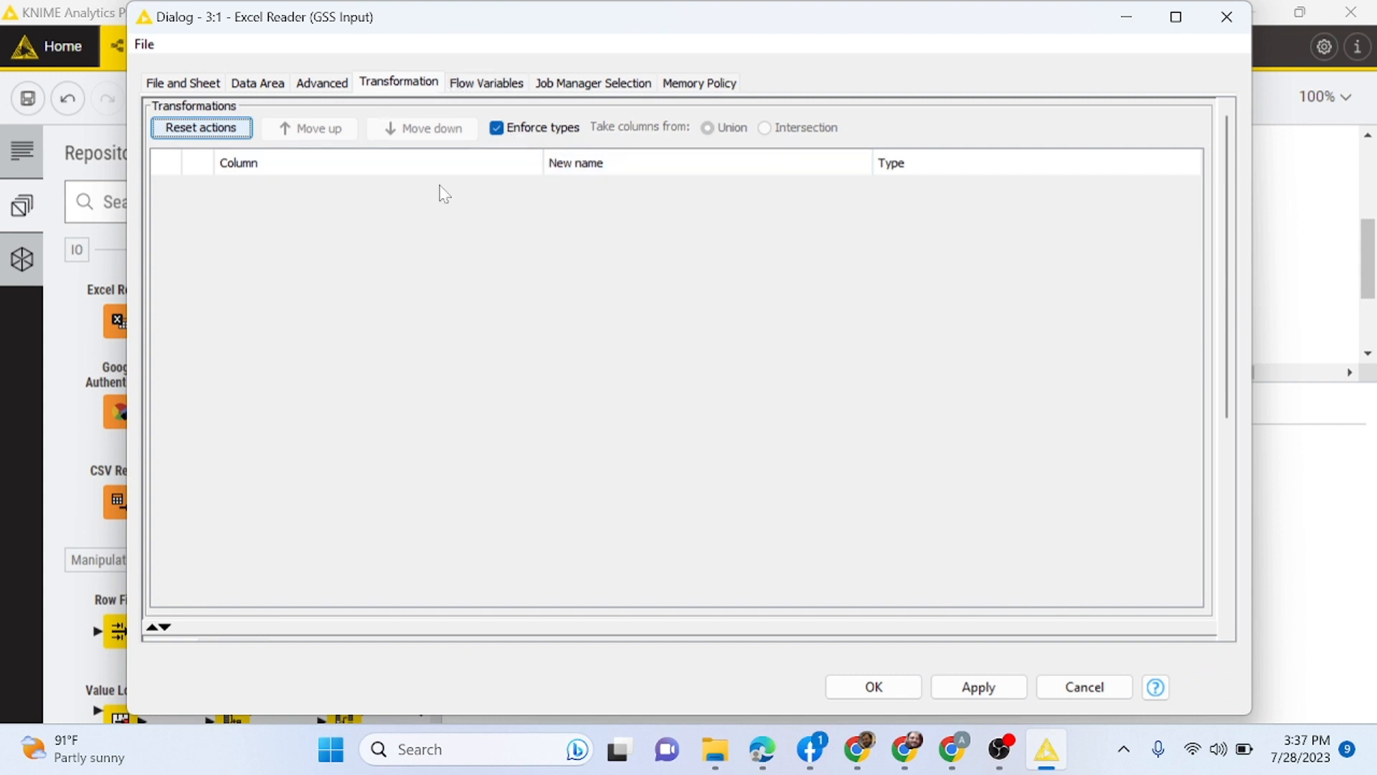
click(500, 90)
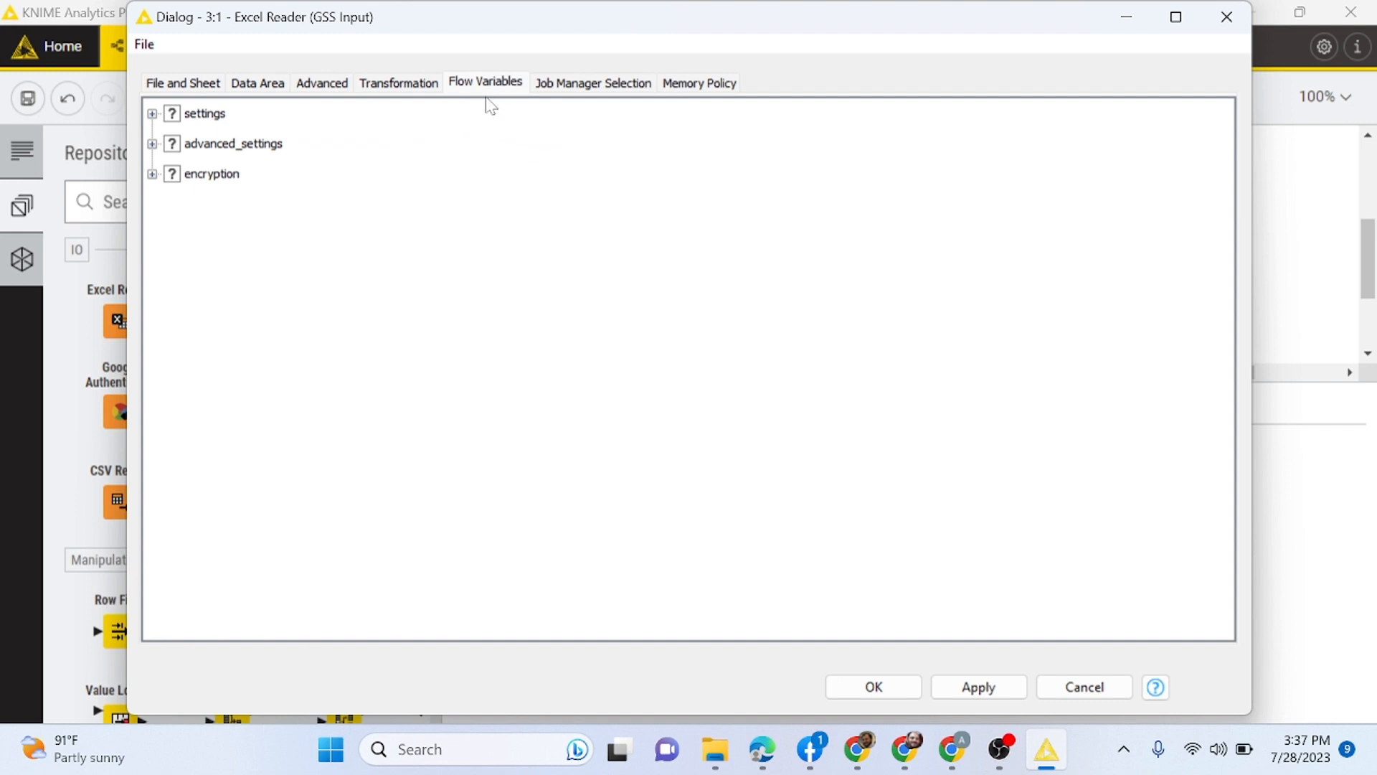
click(579, 86)
click(699, 85)
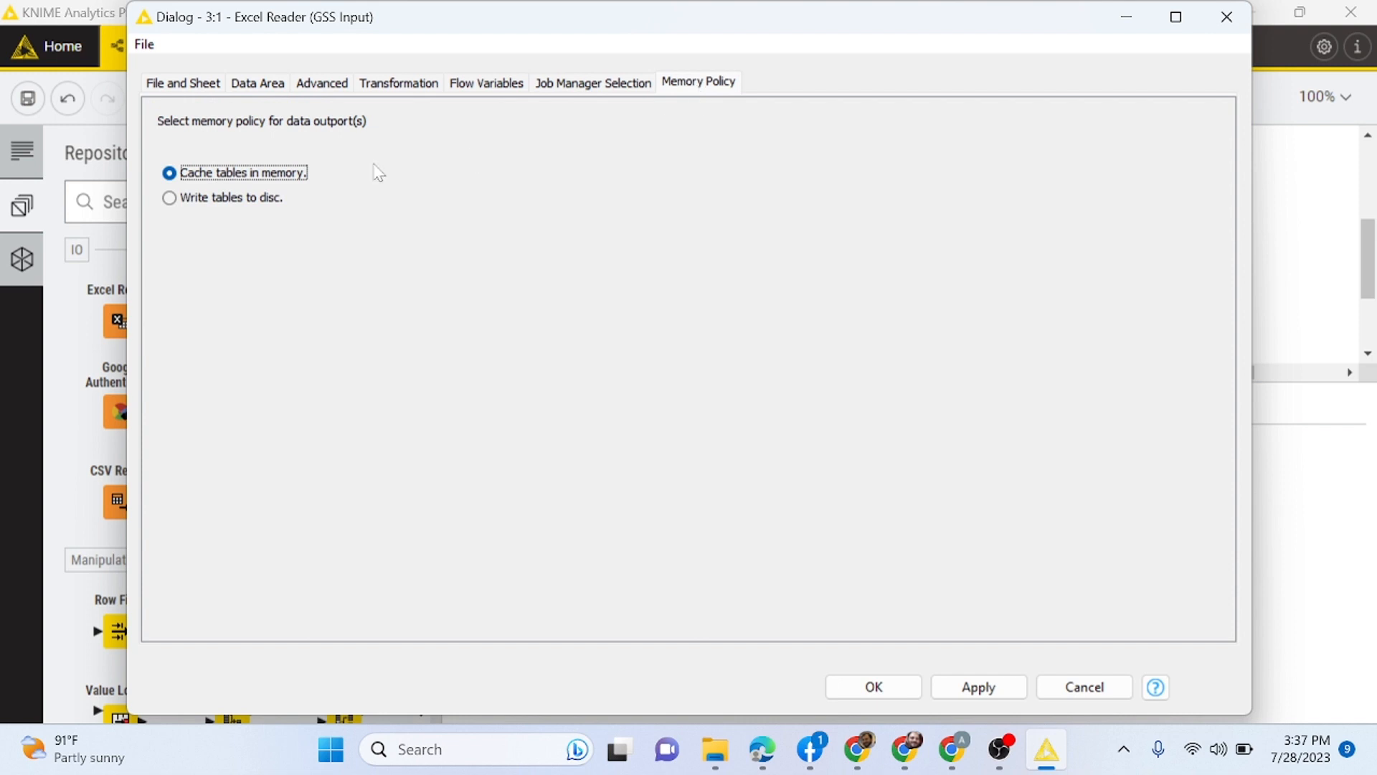
- Set the Excel Reader's input file to Global_Superstore2.xlsx from the Global_Superstore2.csv folder in Documents
click(167, 86)
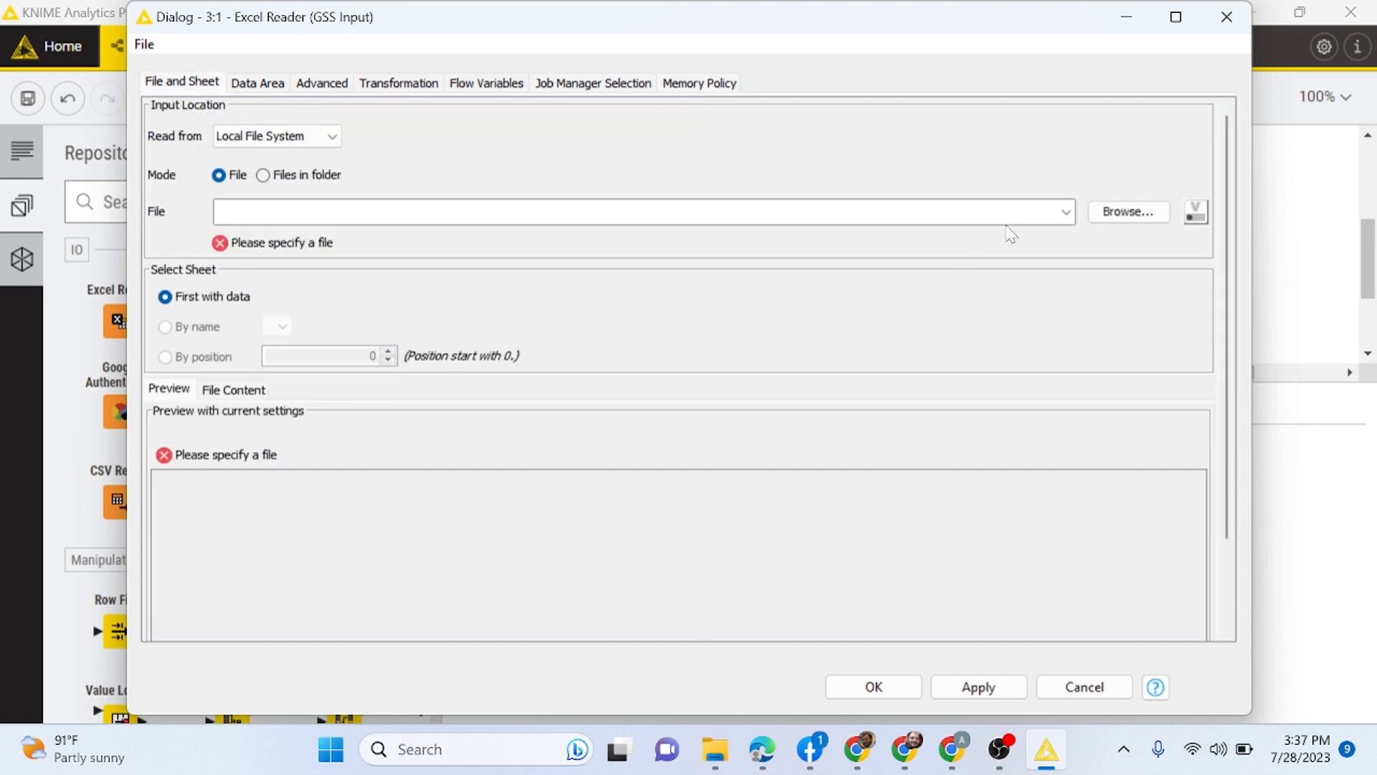
click(1133, 213)
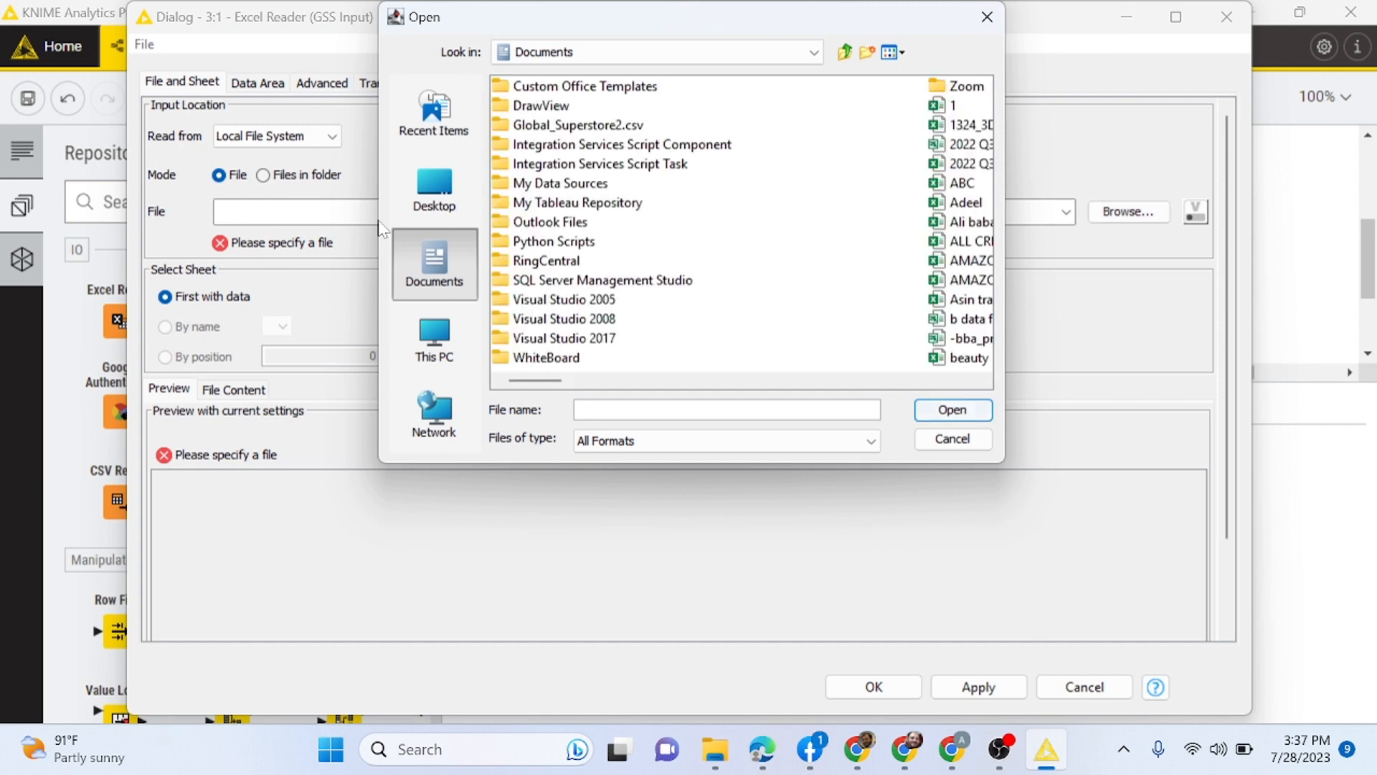
click(627, 127)
double_click(628, 125)
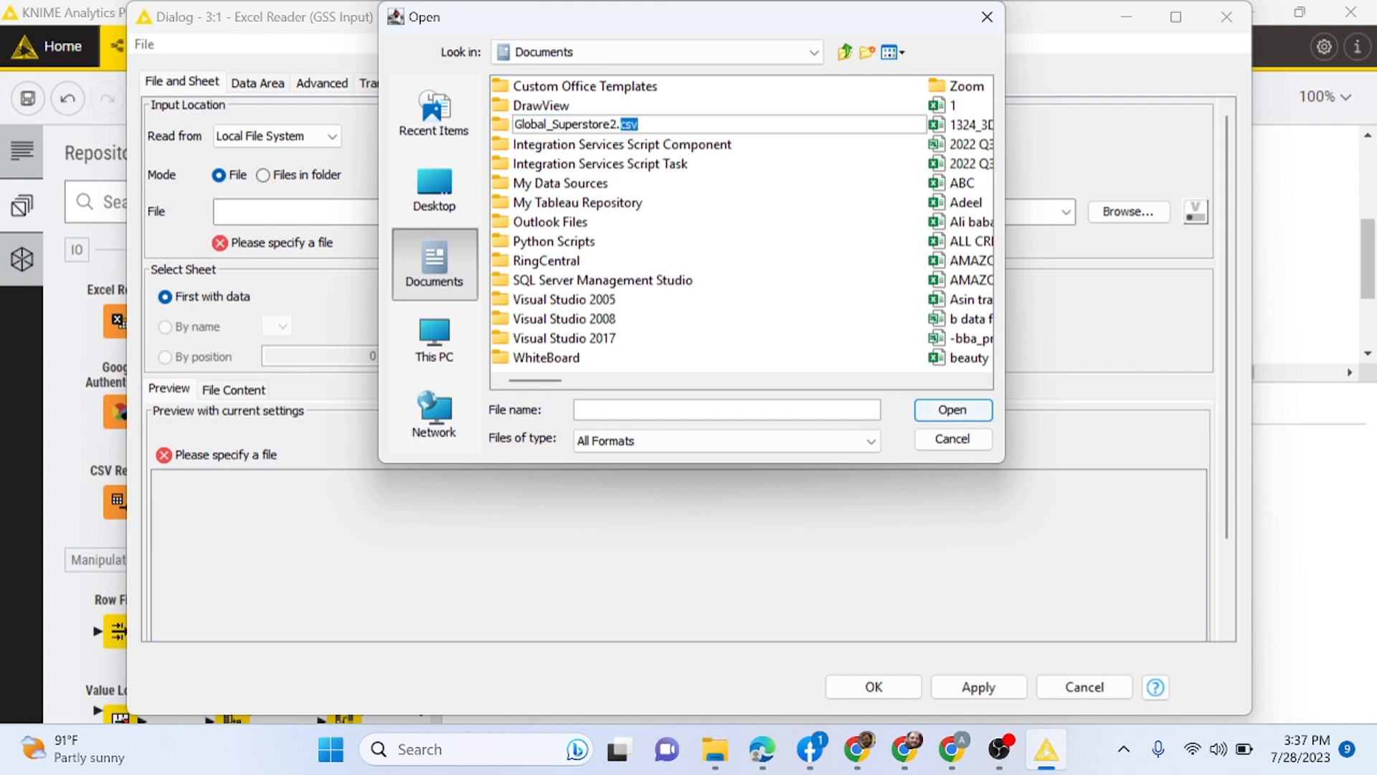
click(511, 132)
double_click(511, 132)
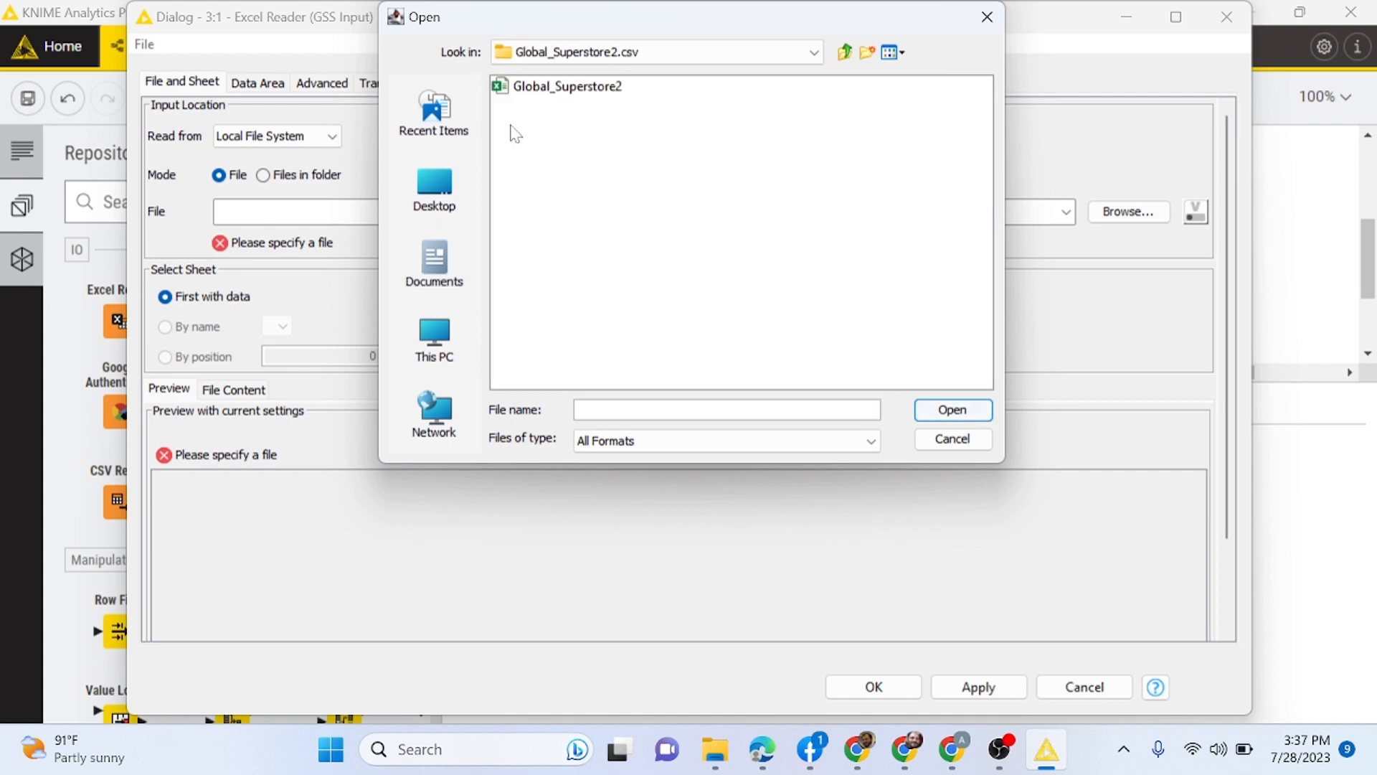
click(562, 96)
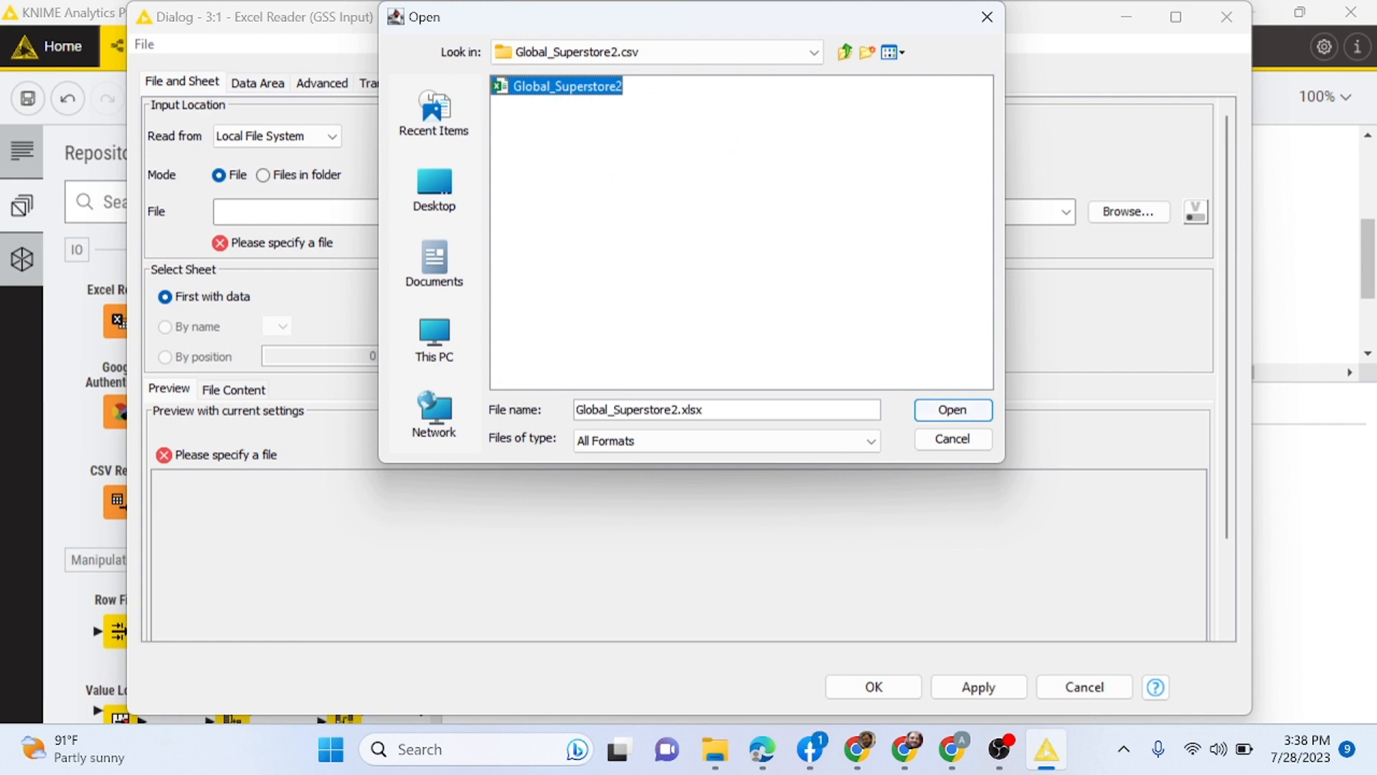
click(951, 410)
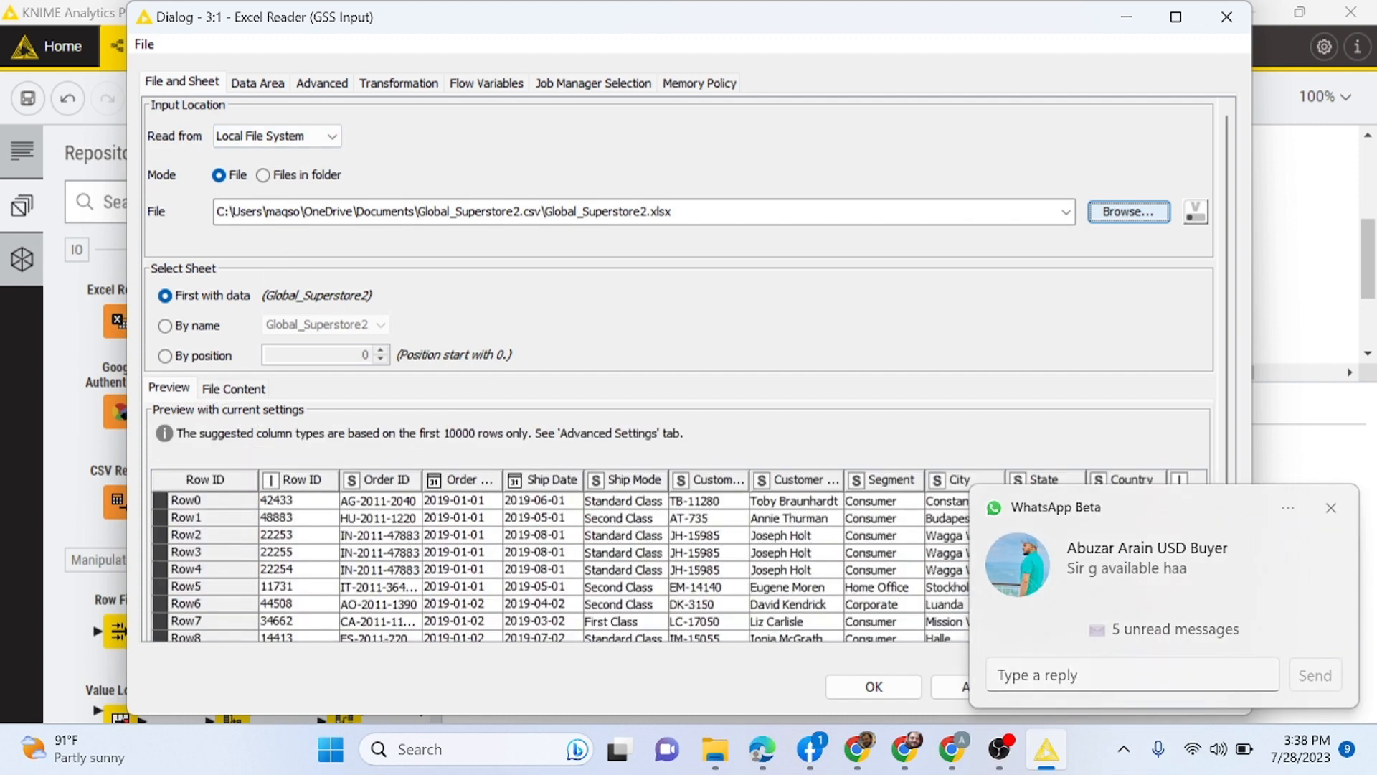
- Send the reply "304" to the incoming WhatsApp message
click(1132, 675)
text(304)
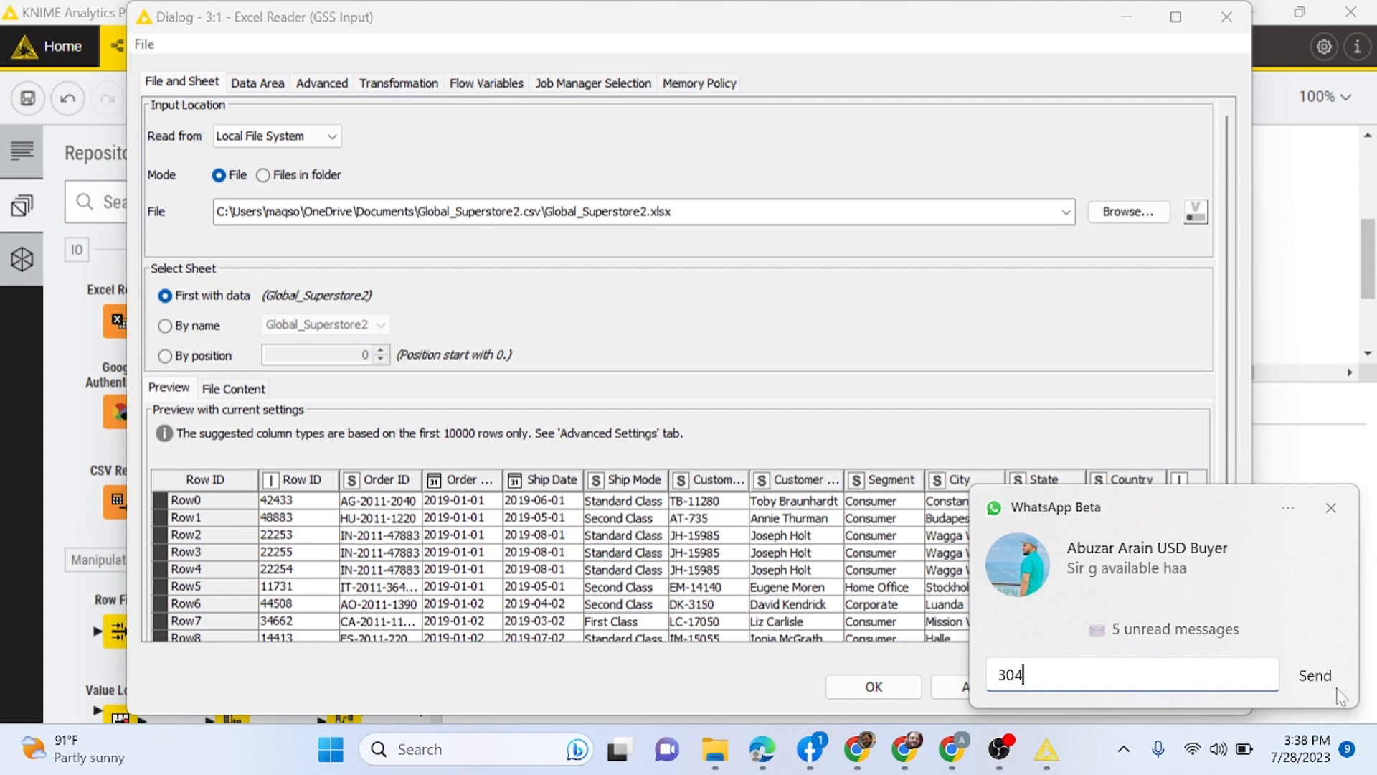
click(1314, 674)
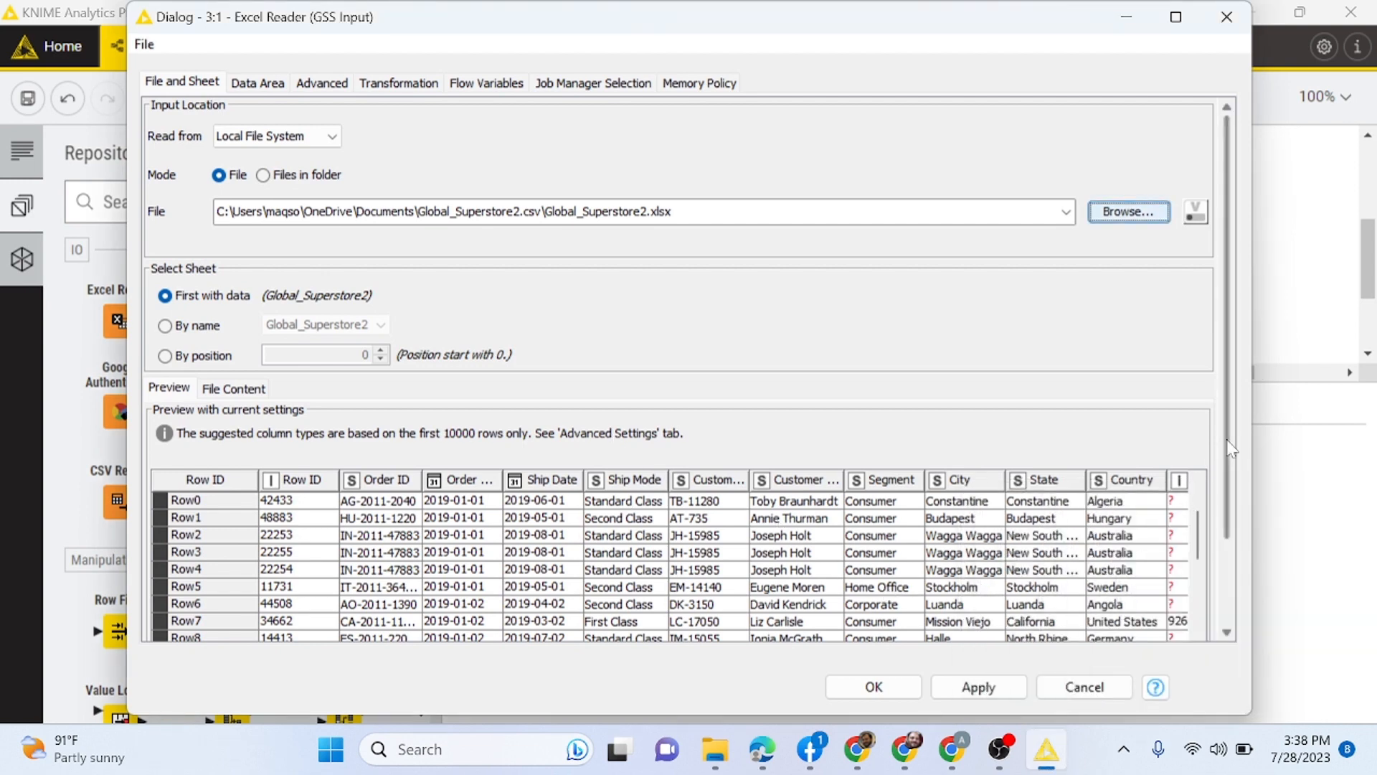
- Examine the Global_Superstore2 data preview and the missing values in its Postal column, dismissing chat notifications
scroll(1227, 358, down, 3)
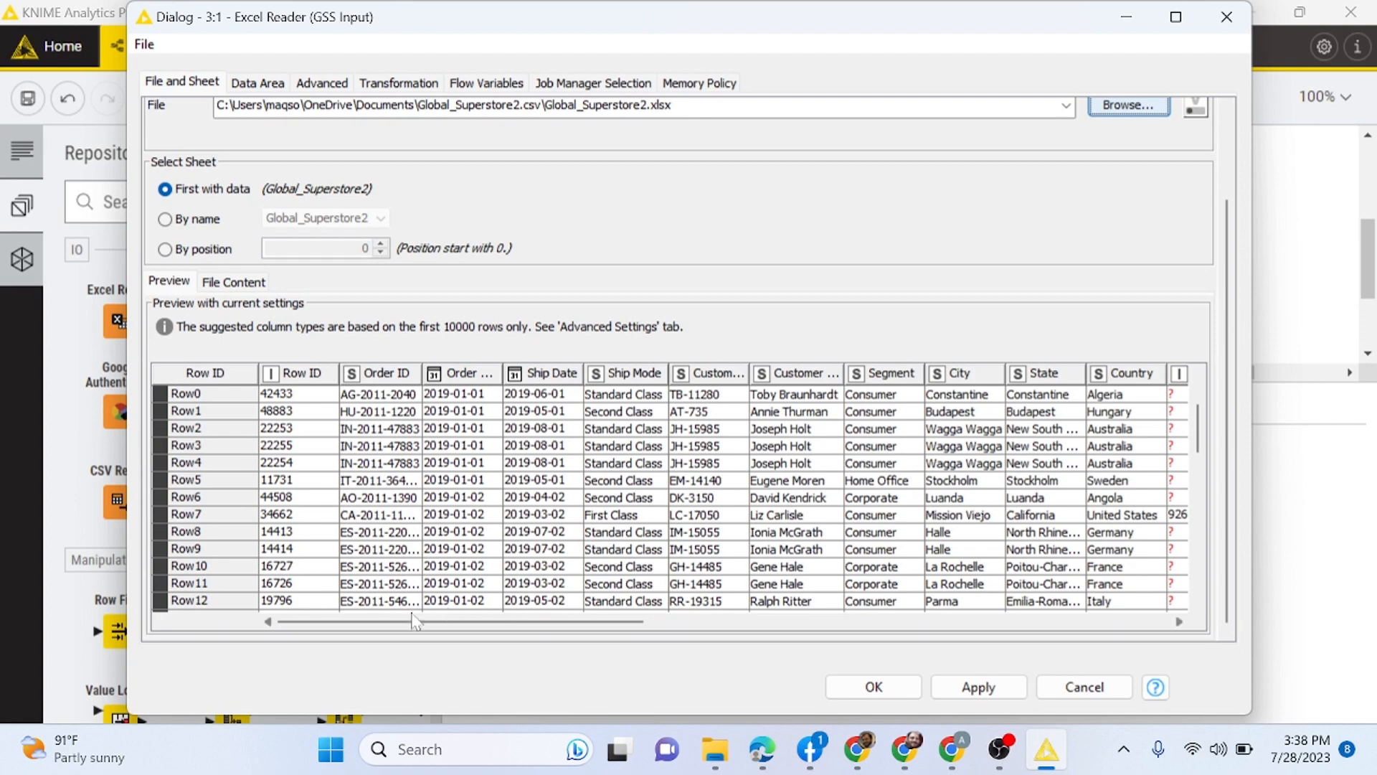
drag(393, 621, 526, 616)
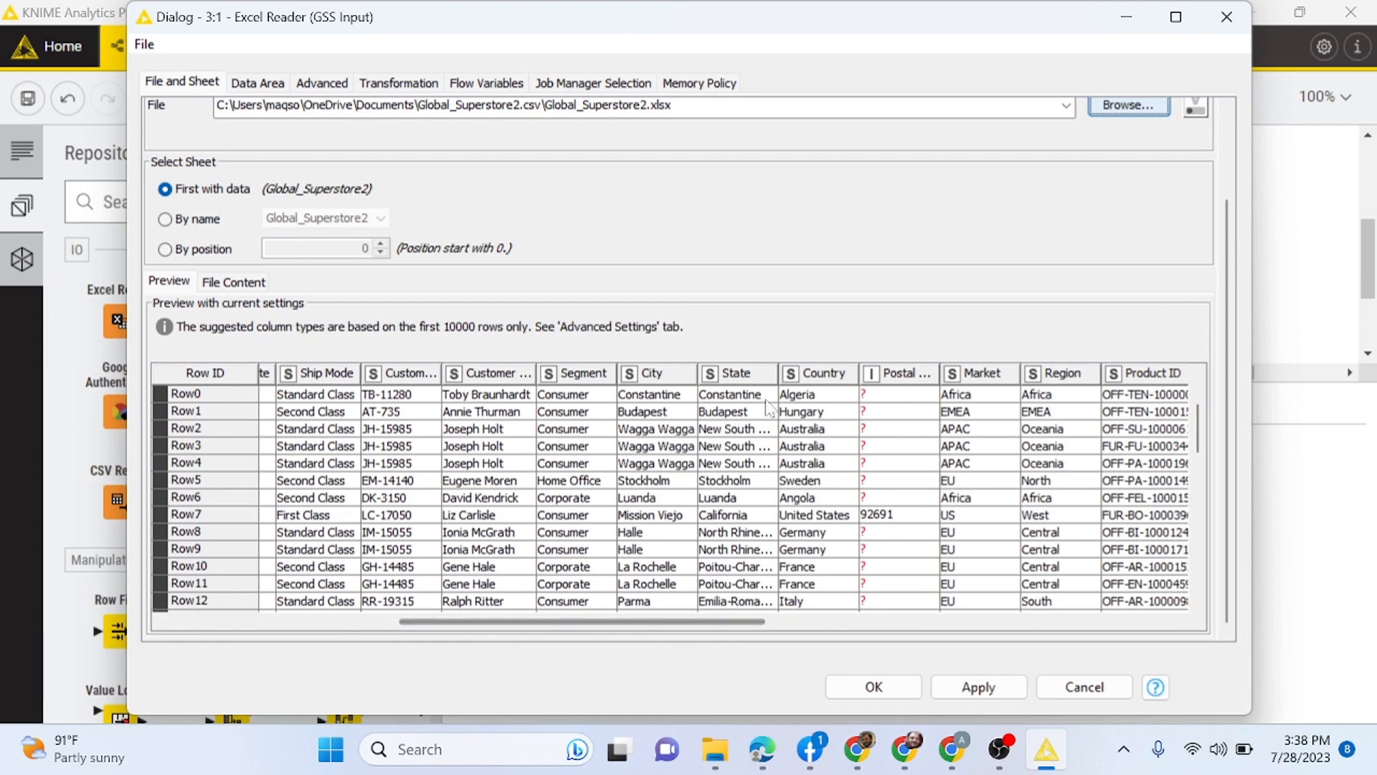
click(881, 413)
click(887, 428)
click(890, 463)
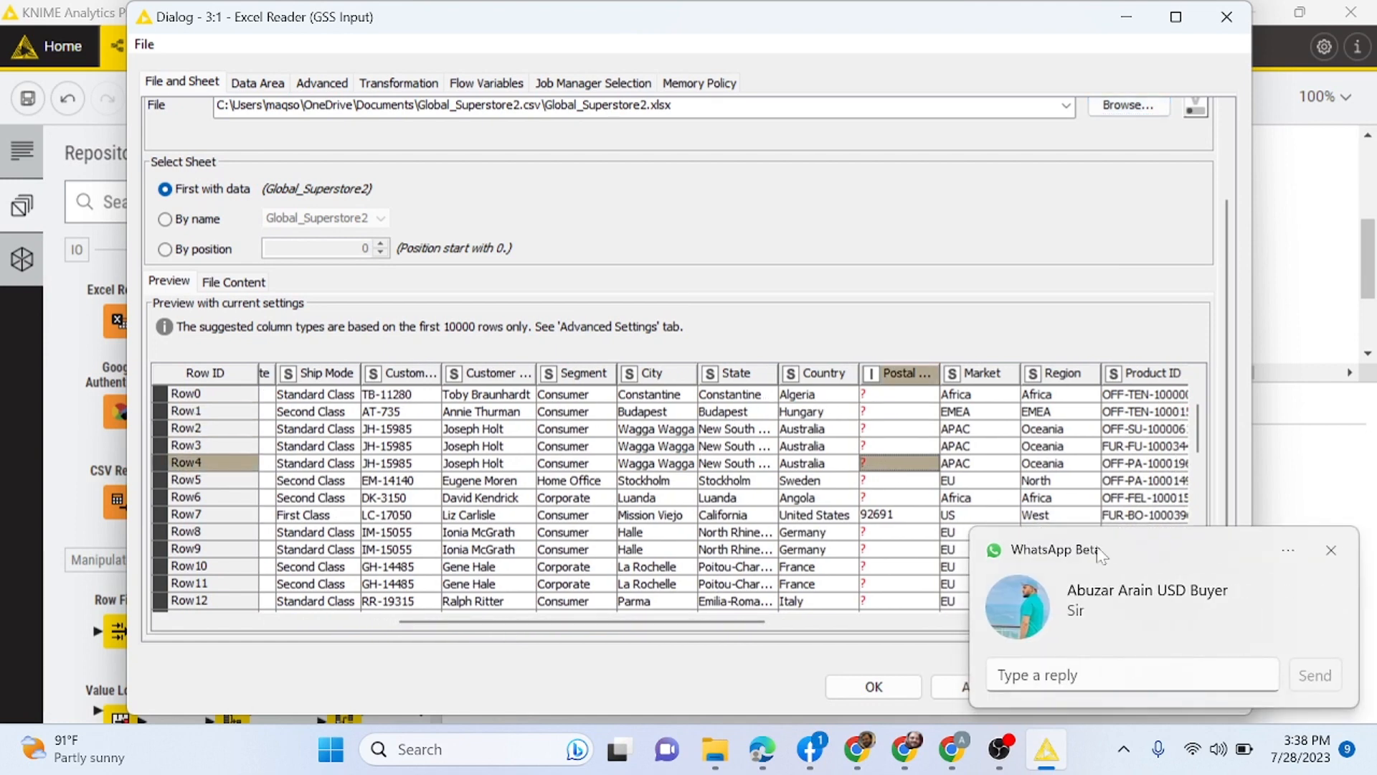
click(1331, 550)
drag(730, 623, 500, 620)
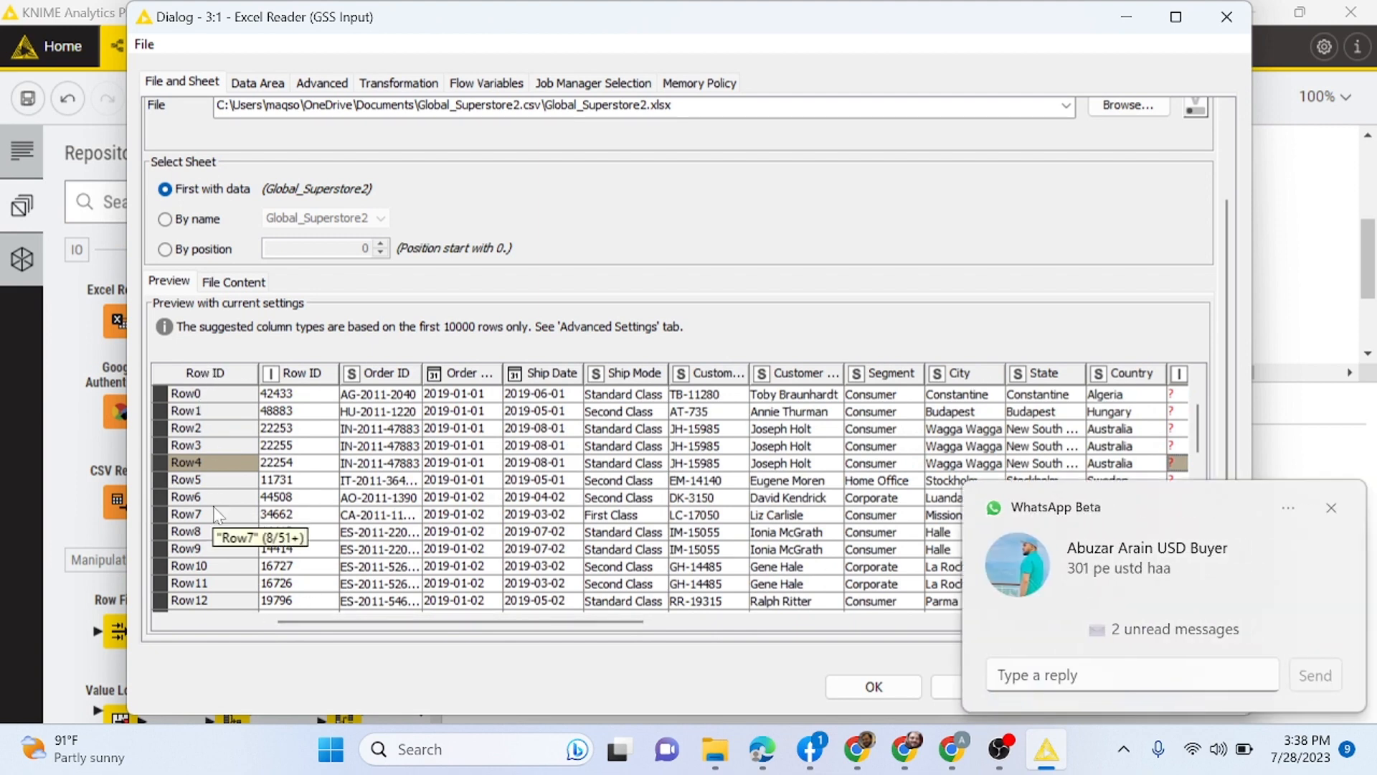
click(1330, 508)
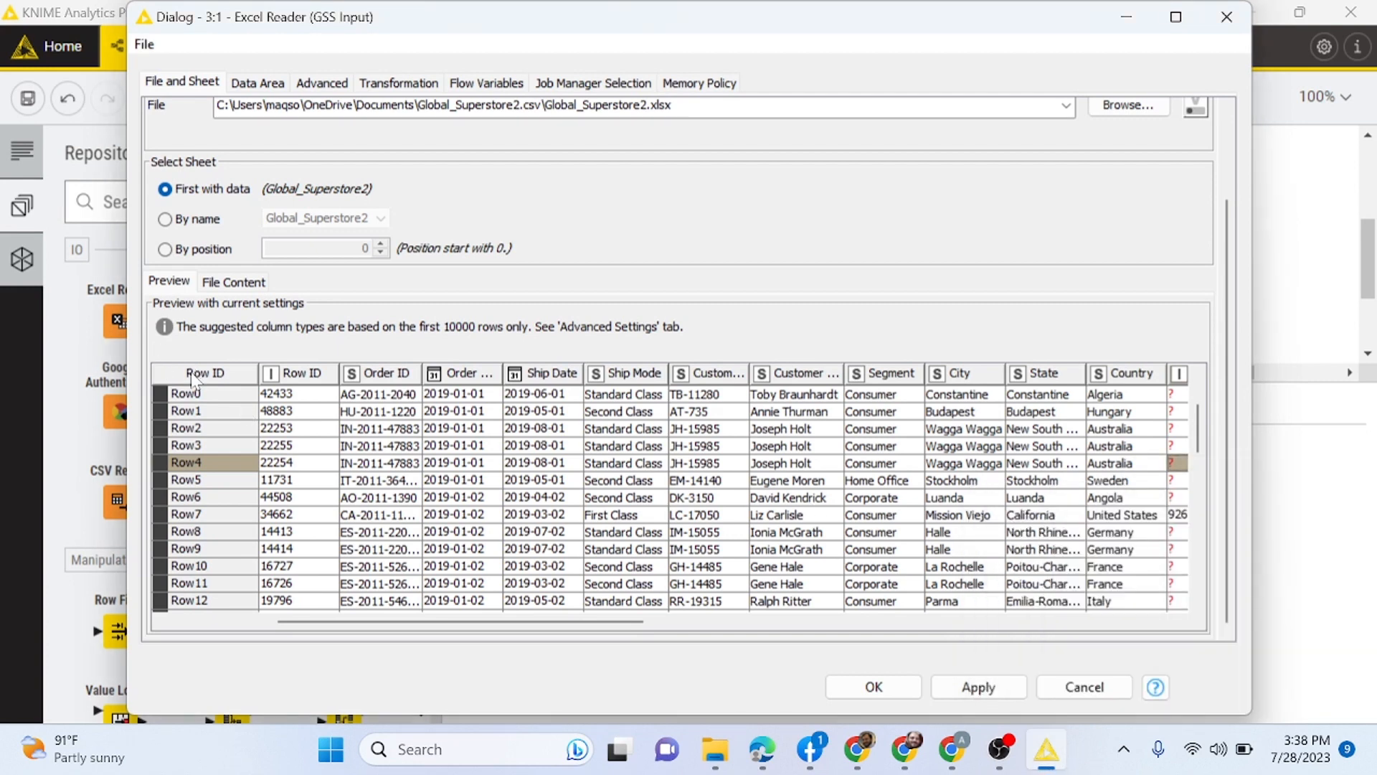
- Review the preview's Row ID, Order ID and Order Date columns and look across to the final columns and back
click(315, 375)
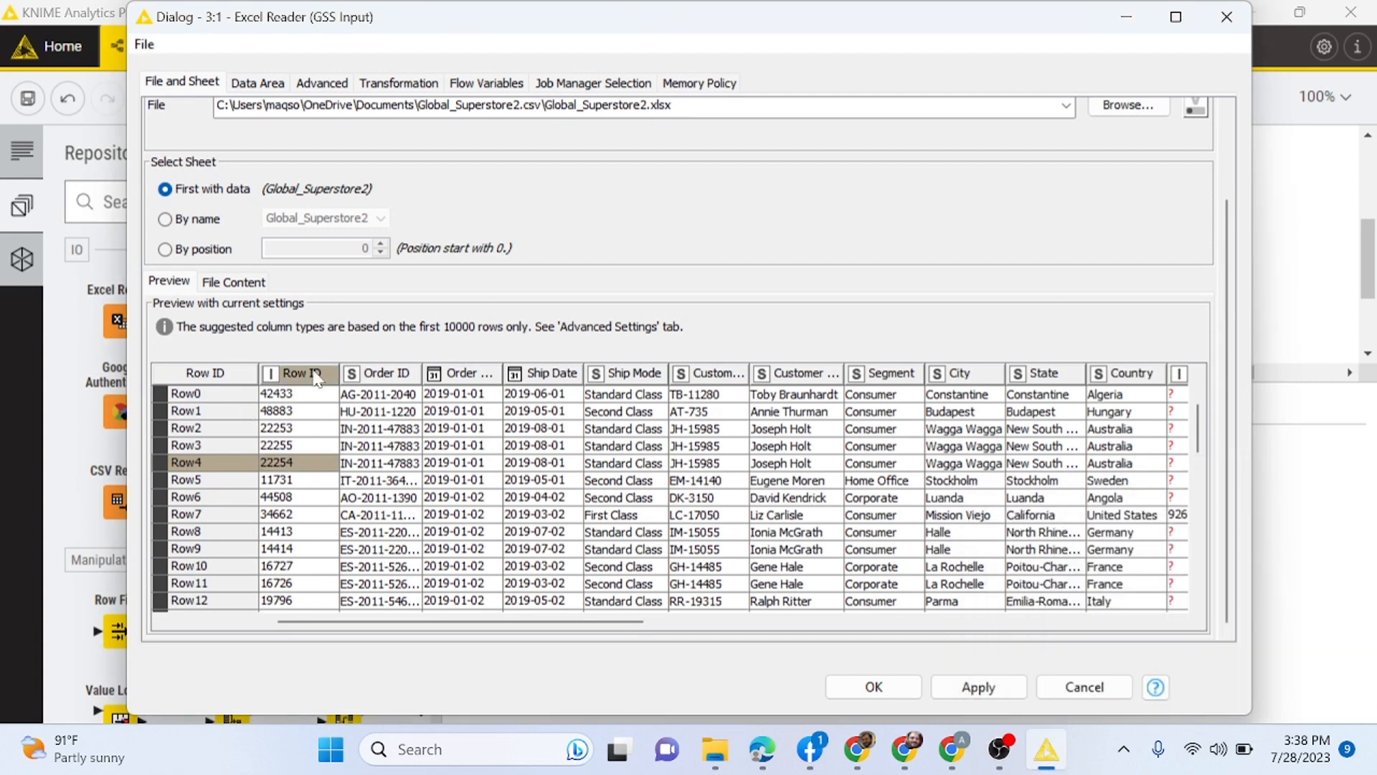
click(385, 374)
click(467, 374)
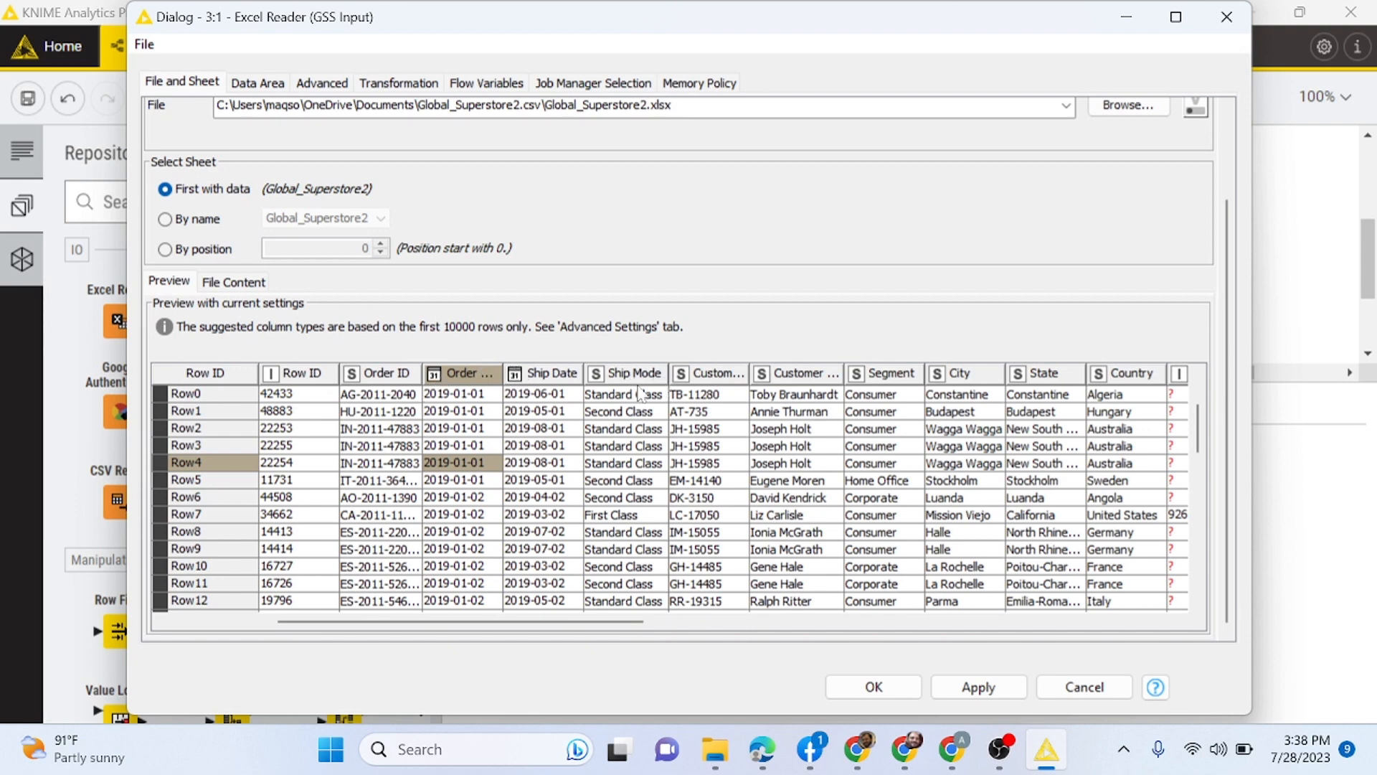
drag(588, 621, 1130, 621)
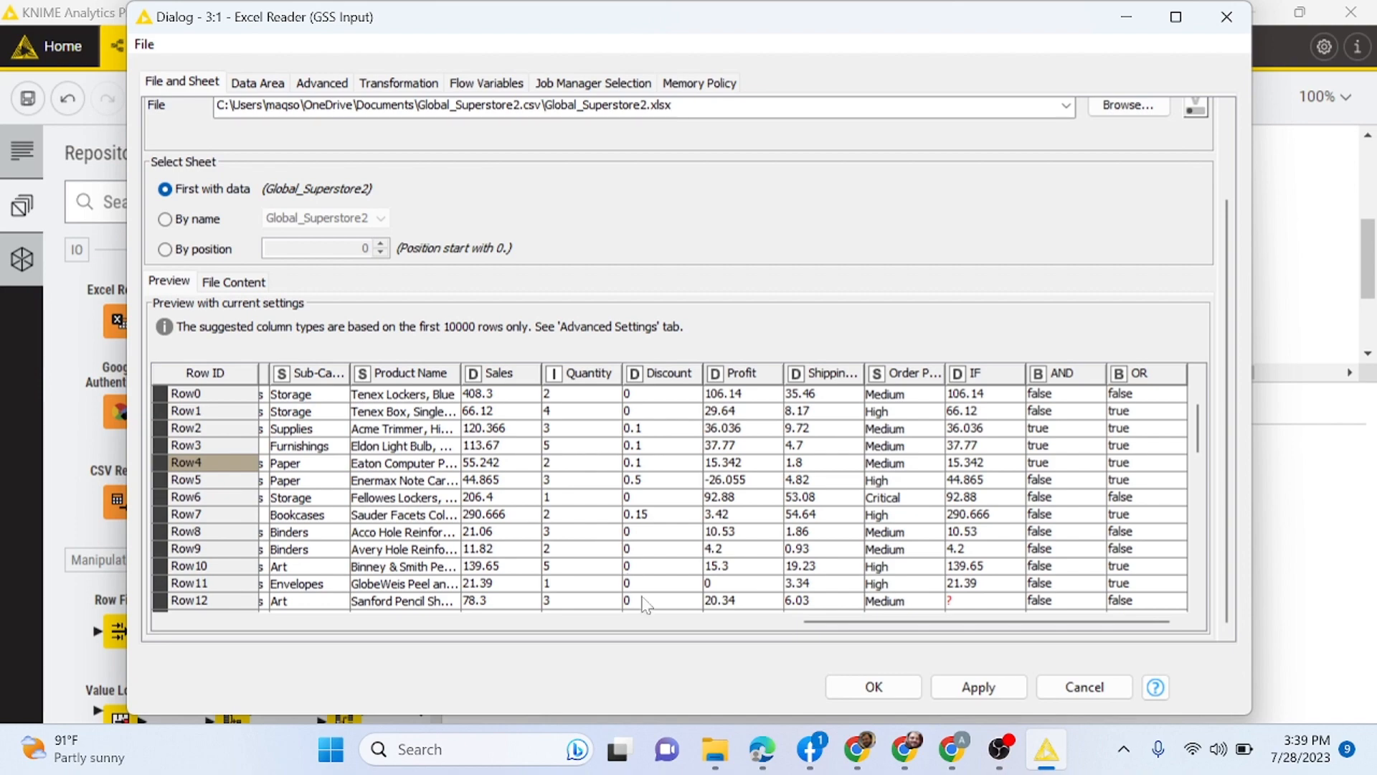
drag(863, 622, 164, 581)
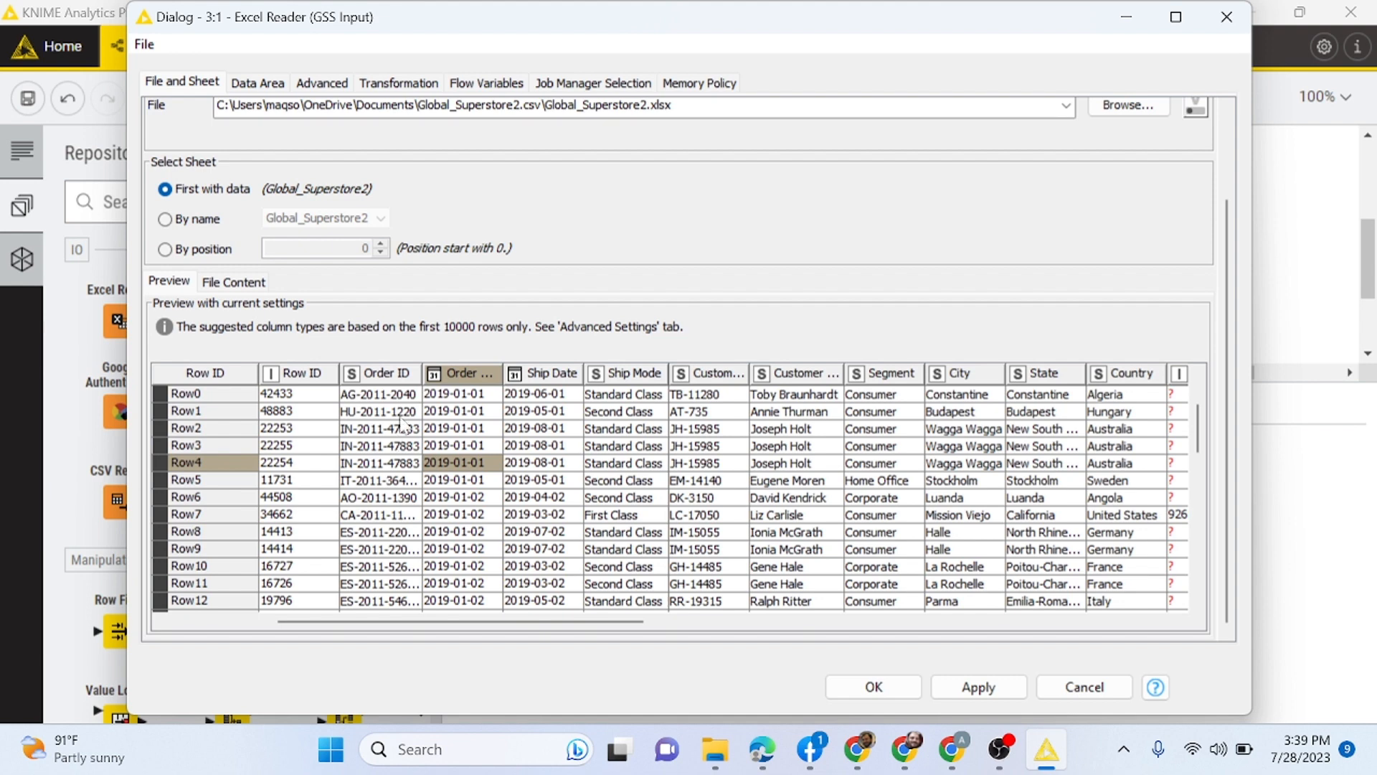
- Check the data types of the preview columns from Order ID and the date fields through Postal, Market, Region and Product ID
key(Left)
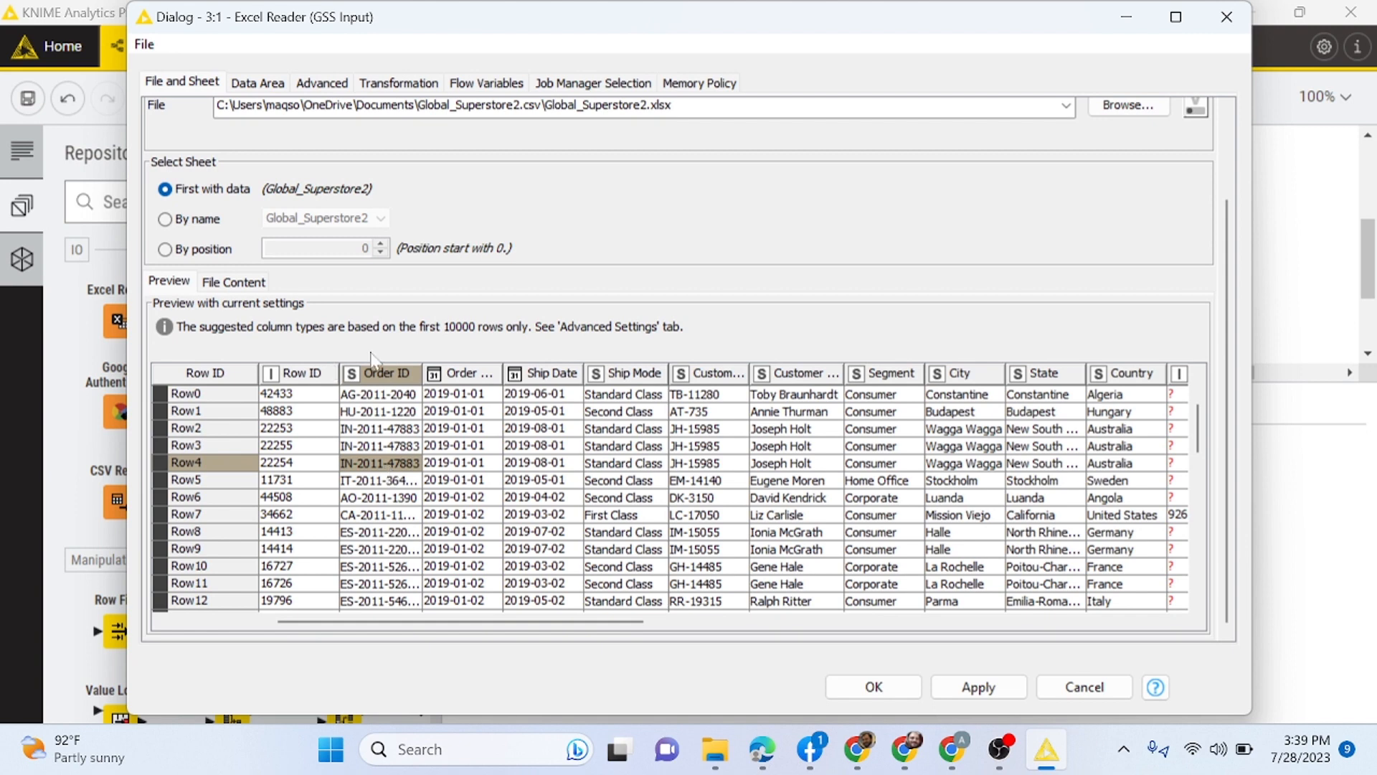
click(465, 374)
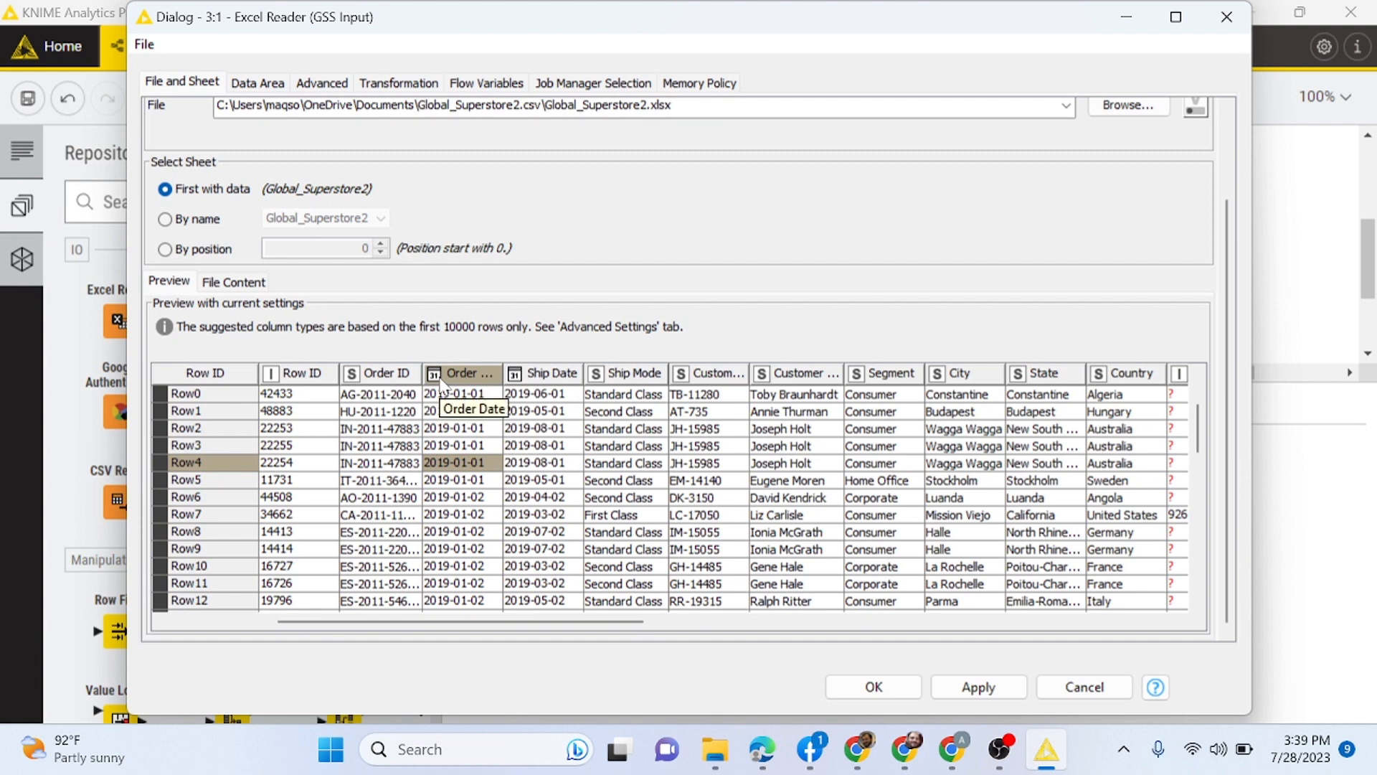
click(529, 372)
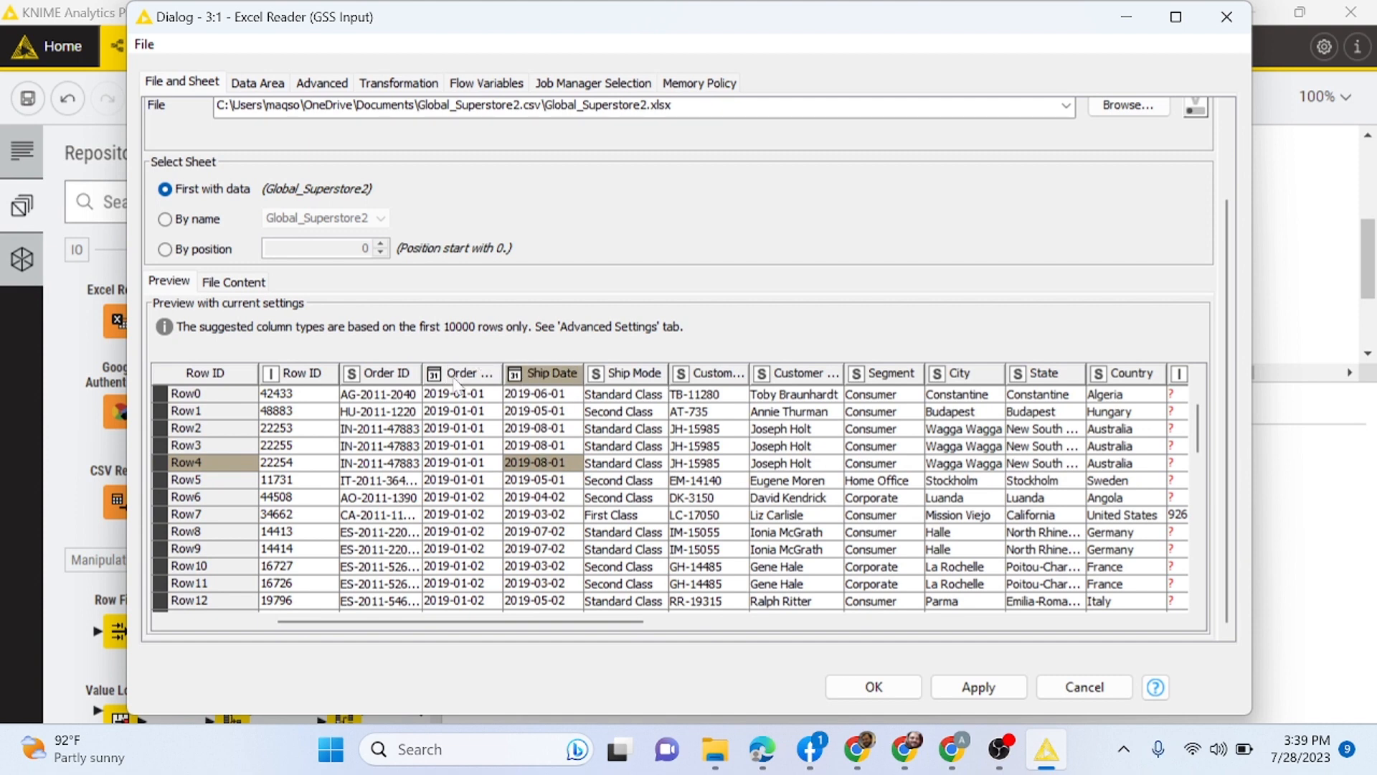
click(635, 374)
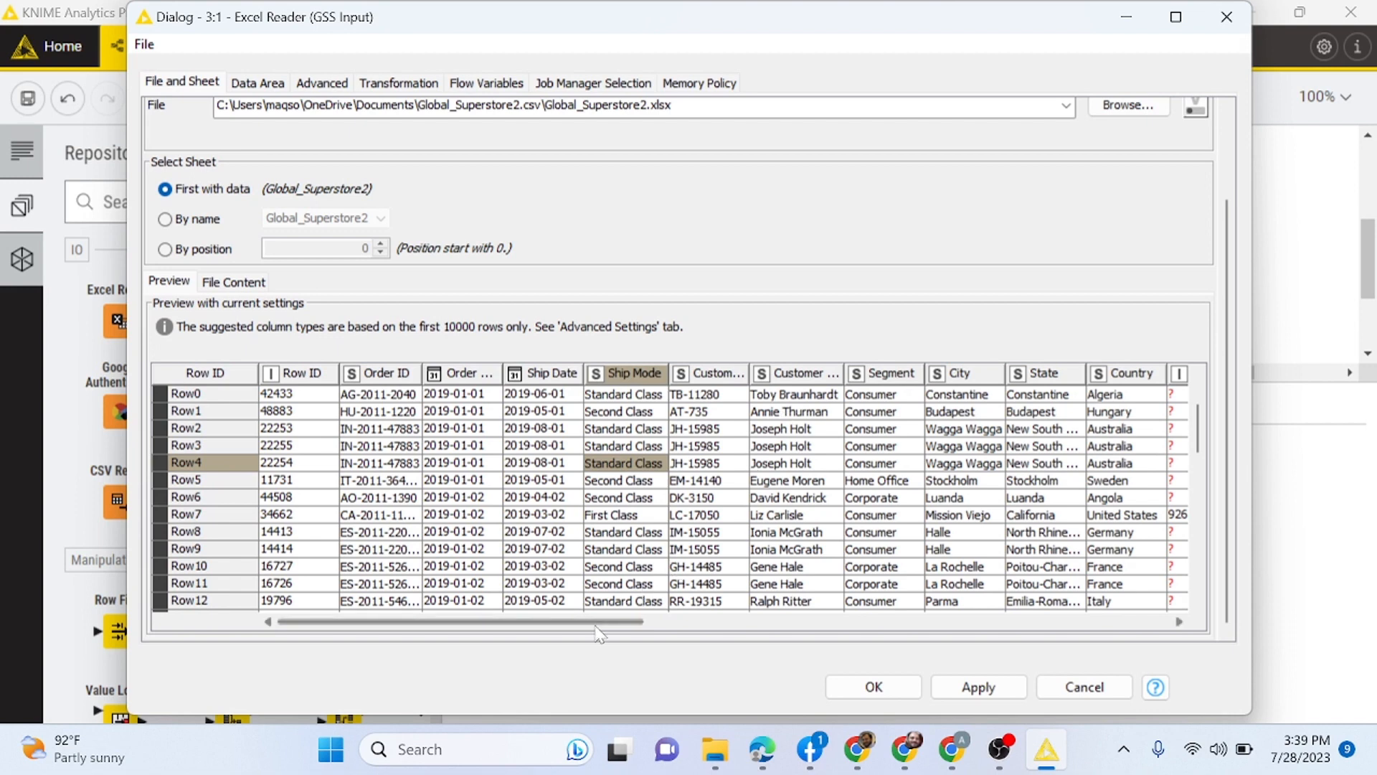
drag(596, 624, 743, 624)
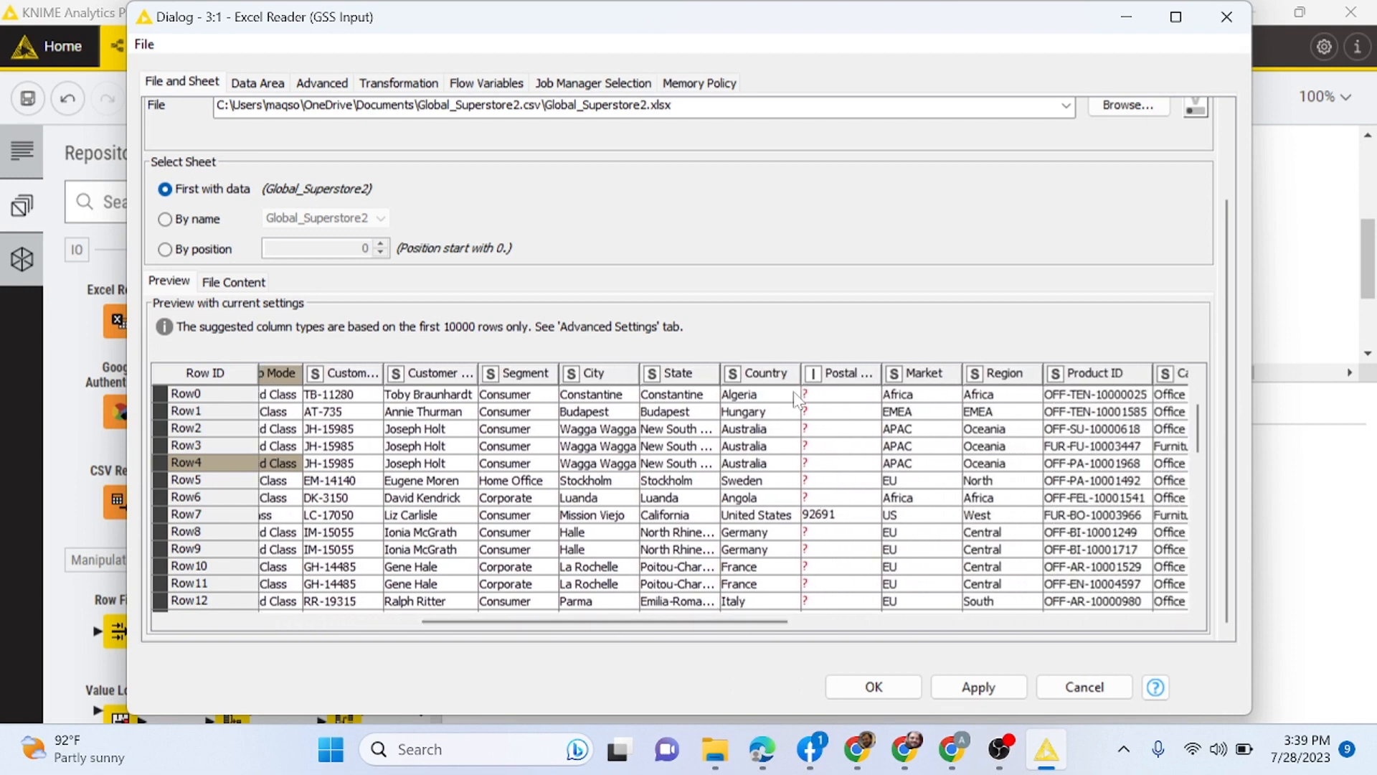
click(817, 362)
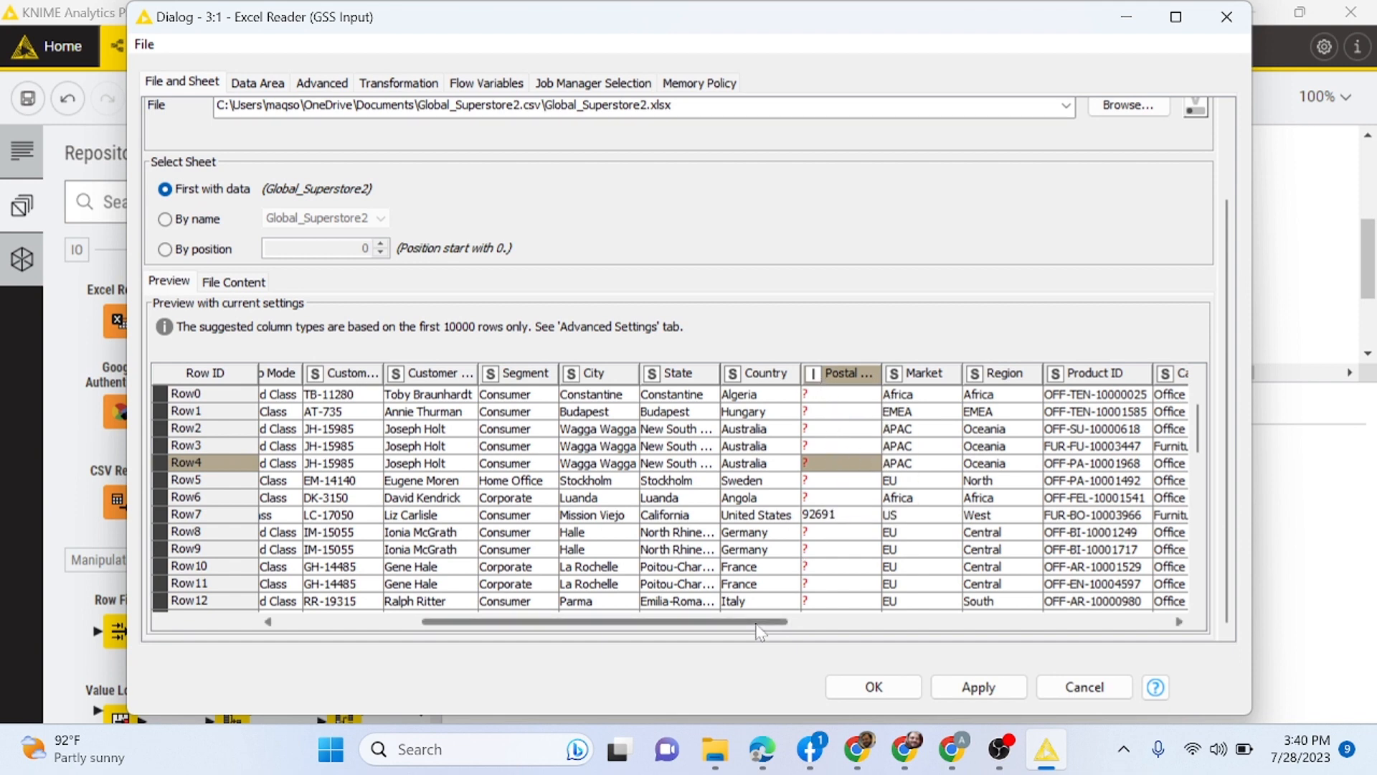
drag(757, 627, 869, 615)
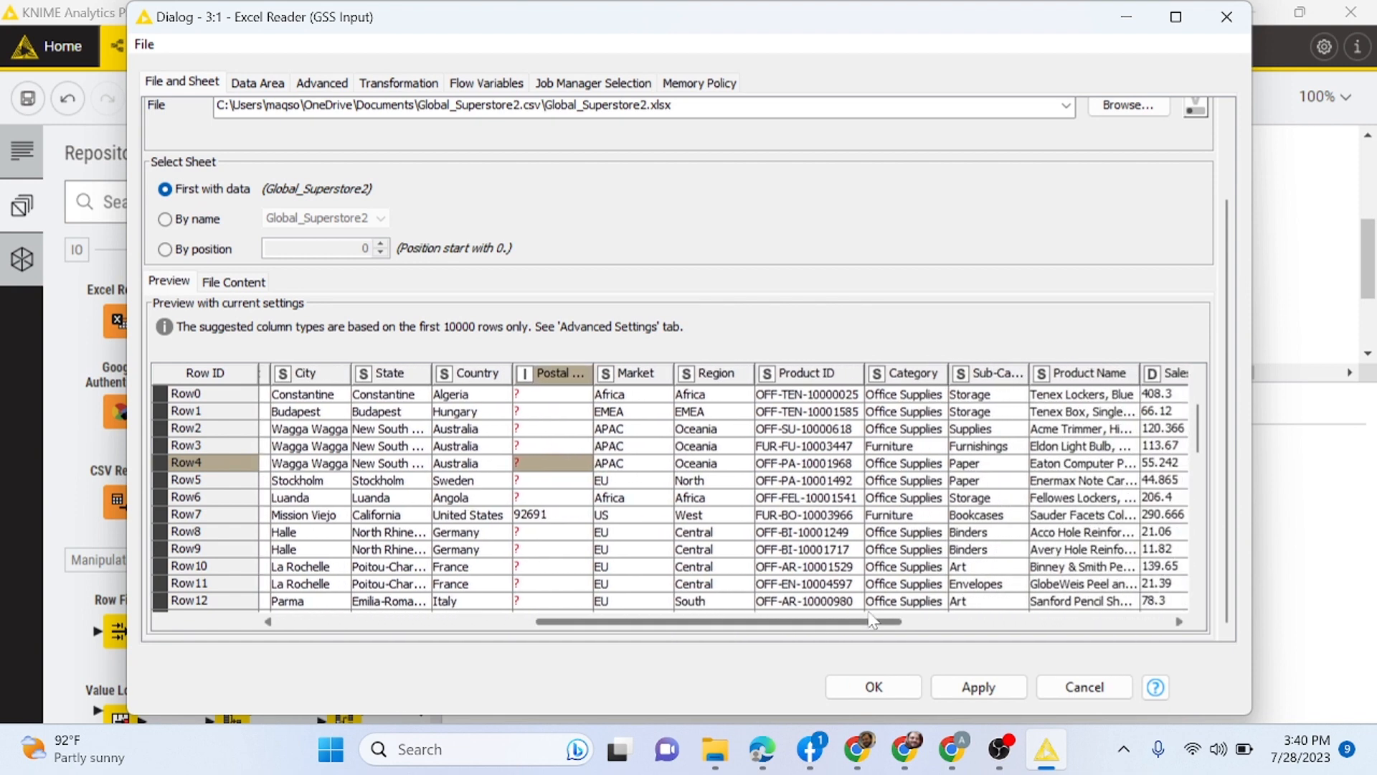
click(627, 380)
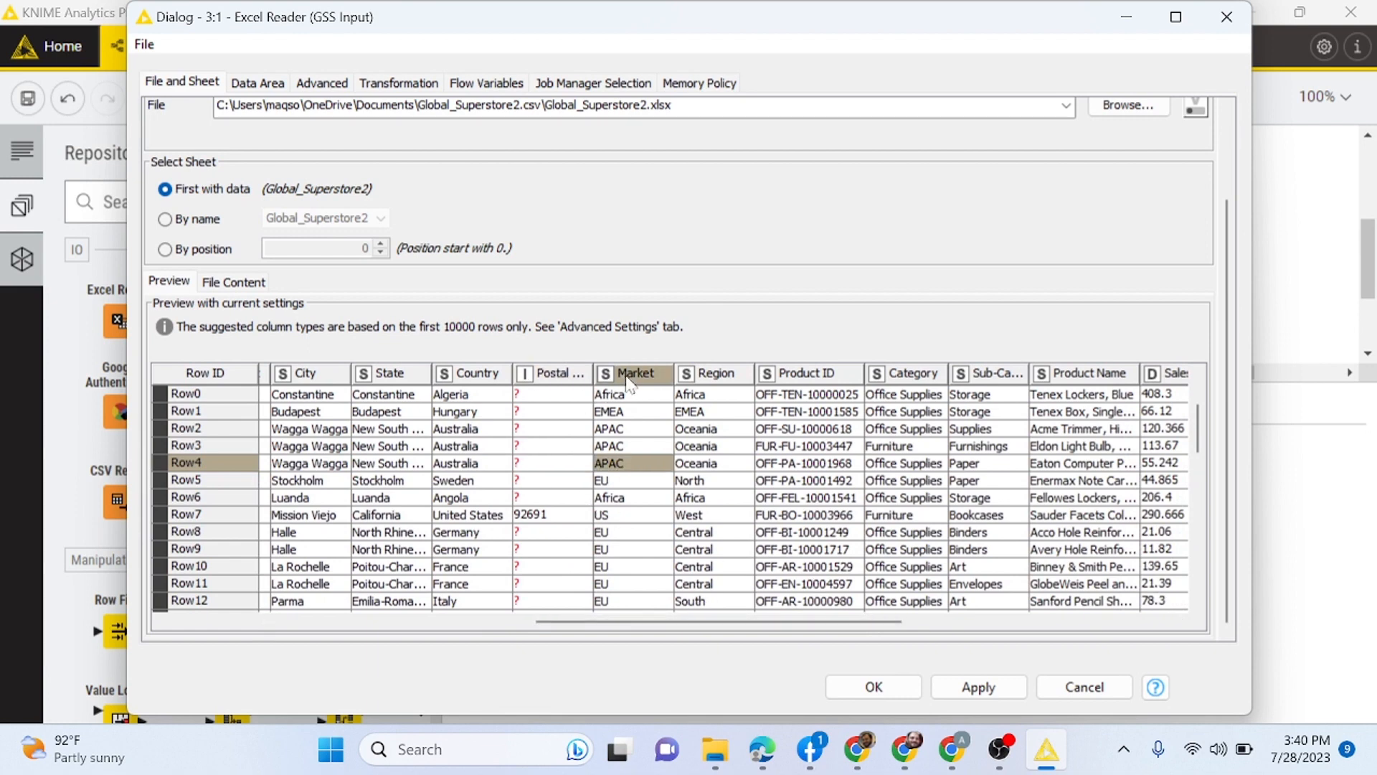
click(721, 379)
click(821, 380)
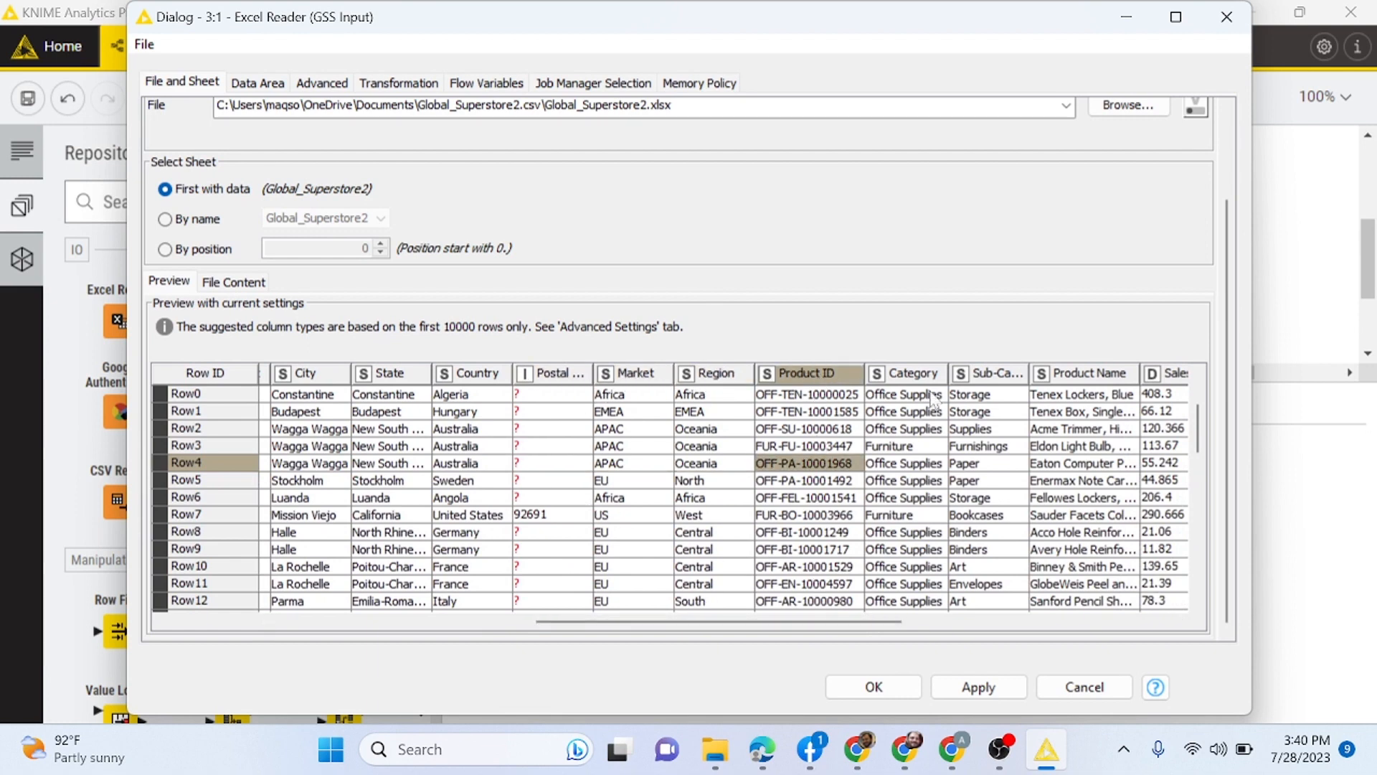
- Check the data types of the remaining preview columns from Sales and Quantity through Order Priority, IF and AND, dismissing a chat notification
drag(801, 621, 1079, 624)
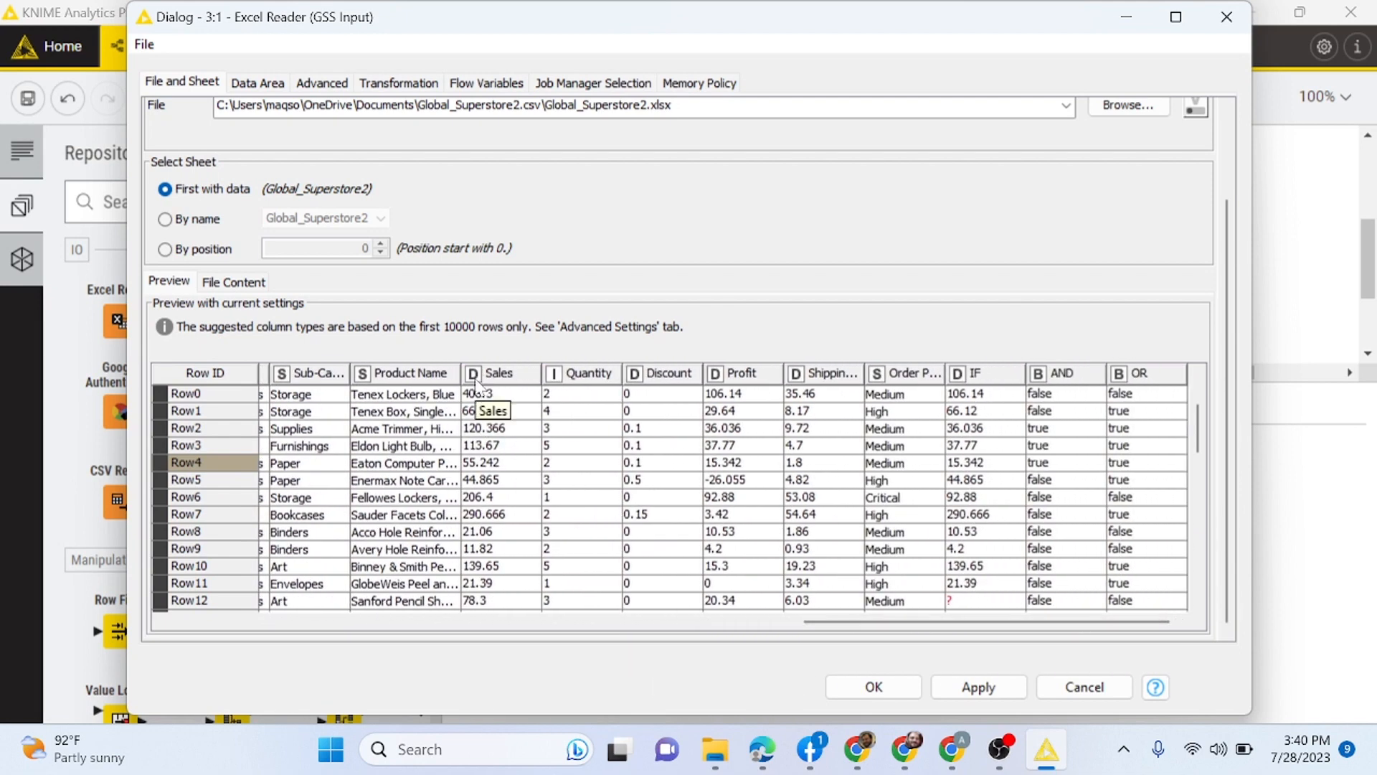
click(482, 412)
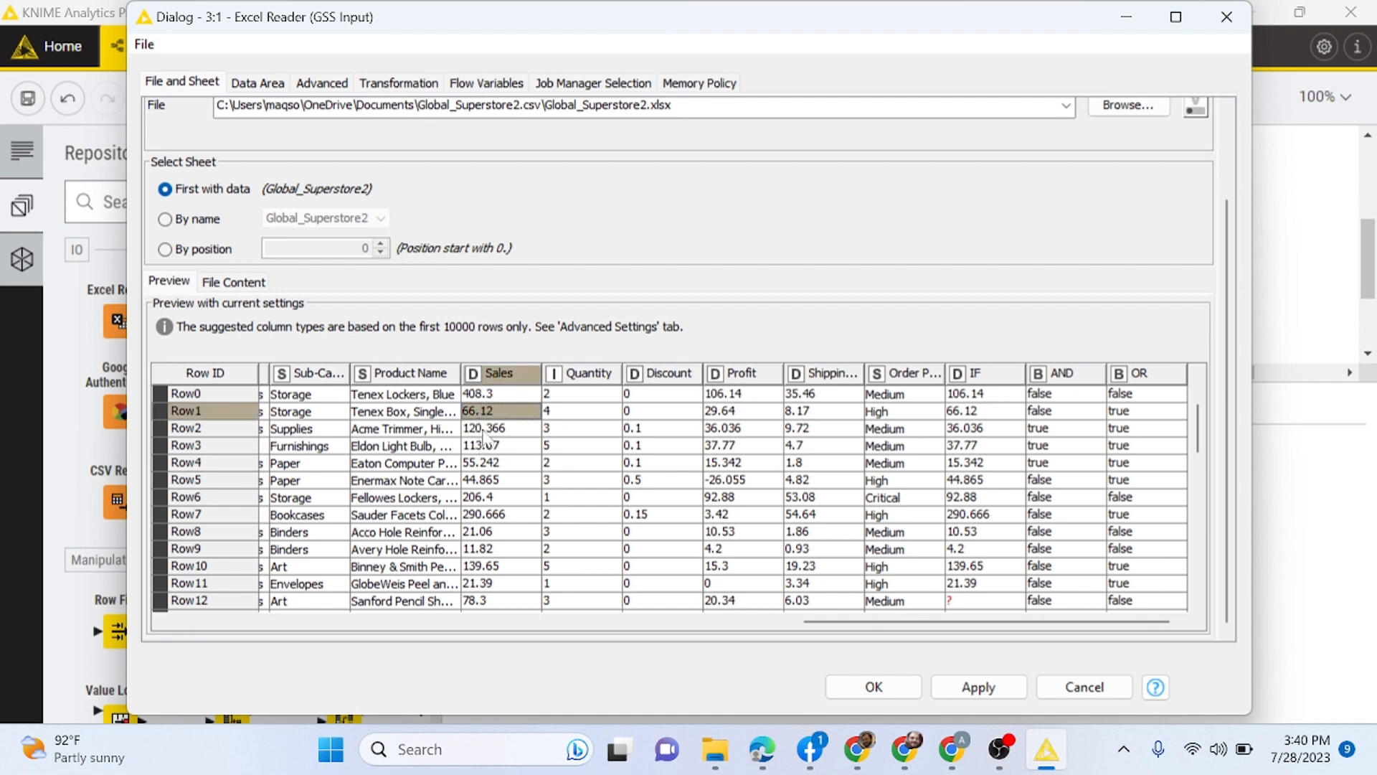
key(Right)
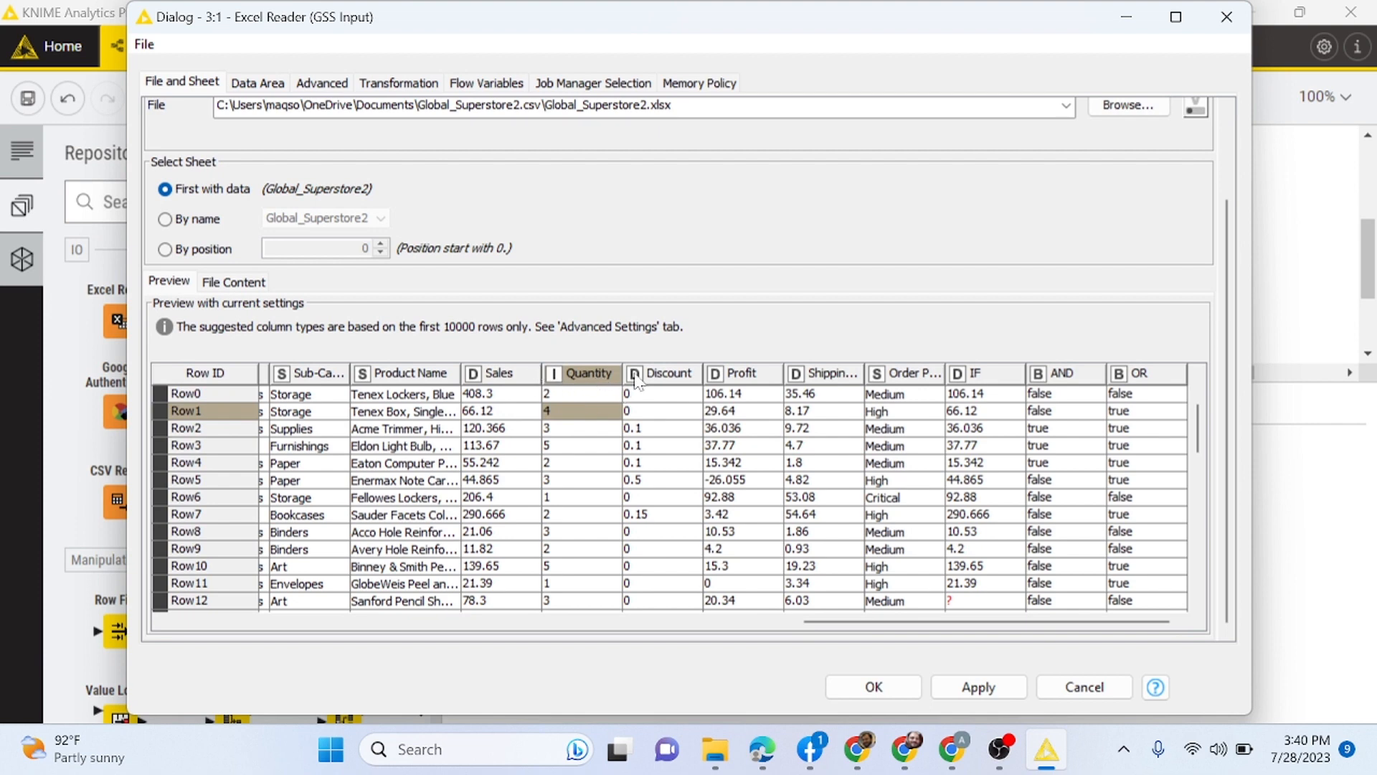
click(736, 381)
click(830, 381)
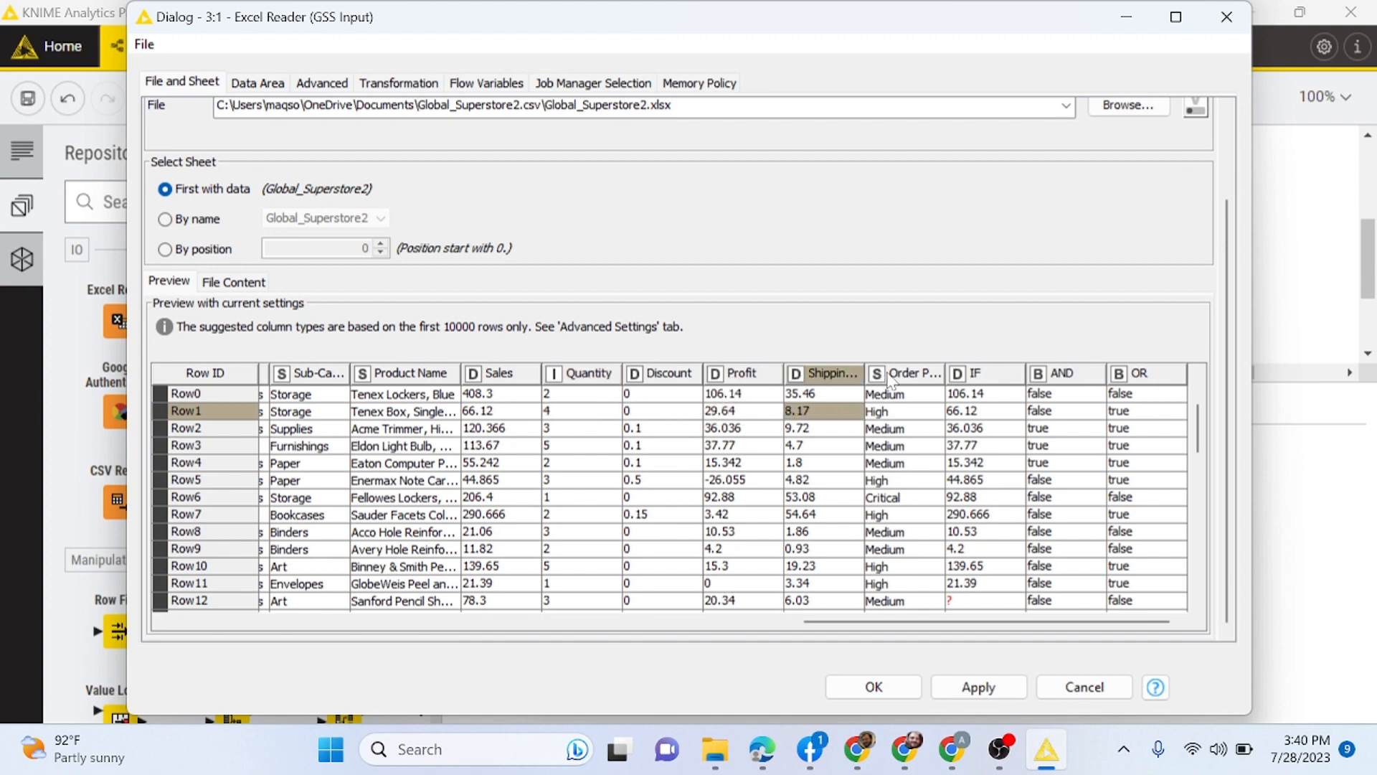
click(907, 378)
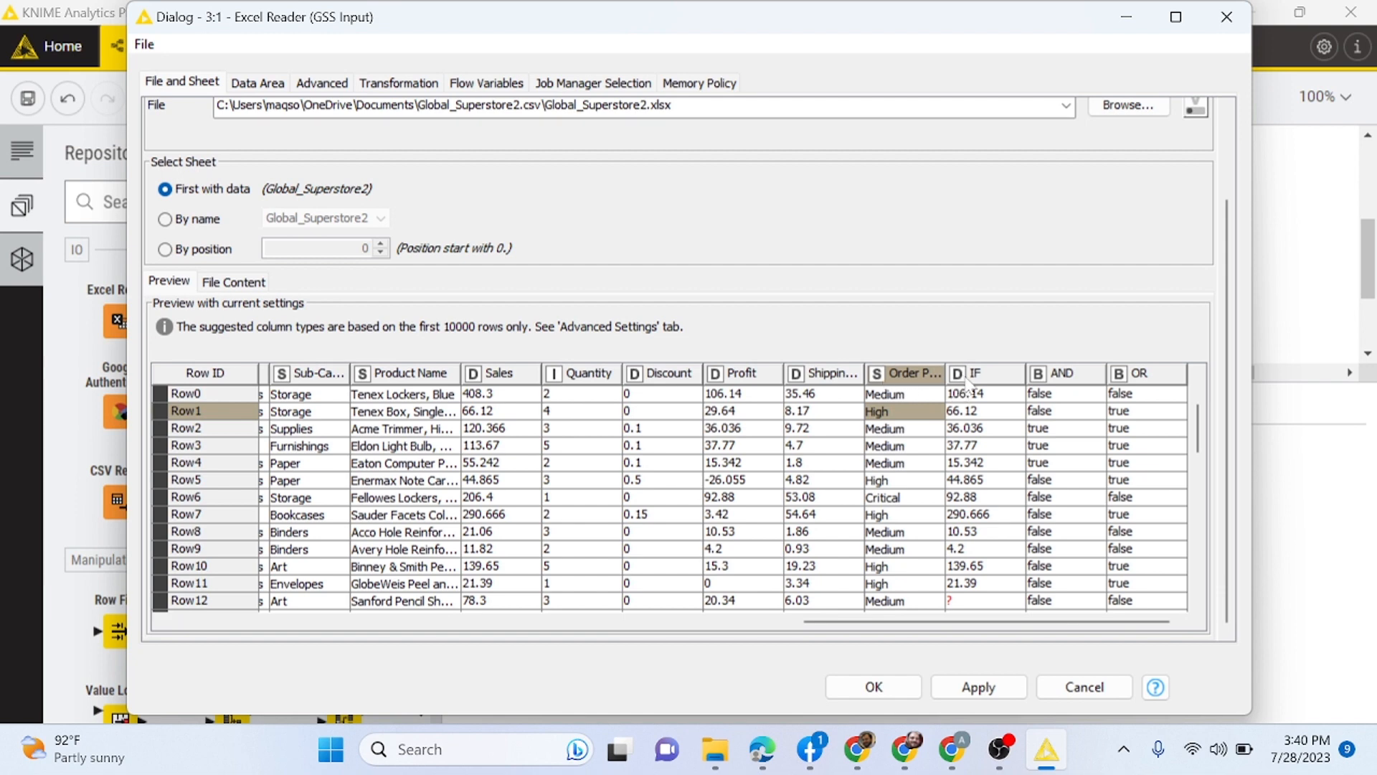
click(969, 381)
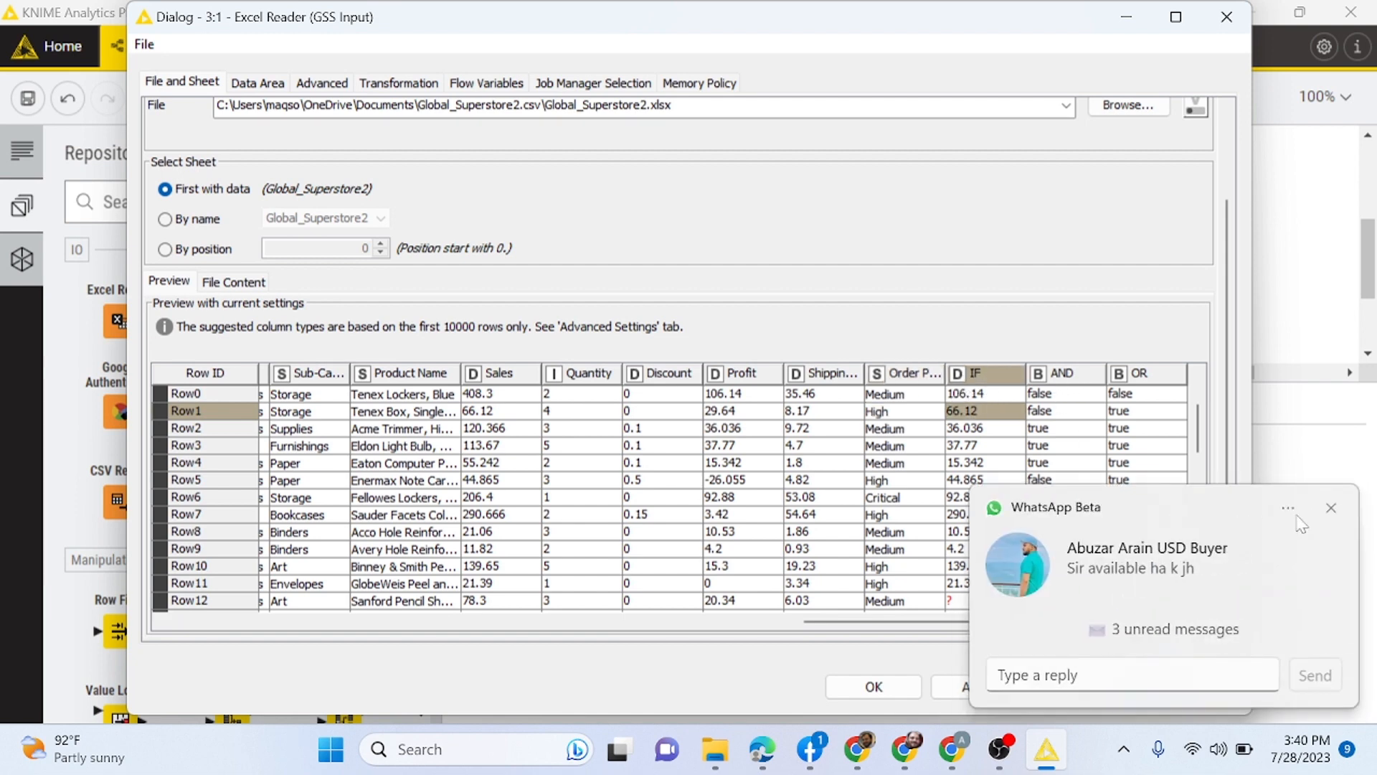
click(1331, 508)
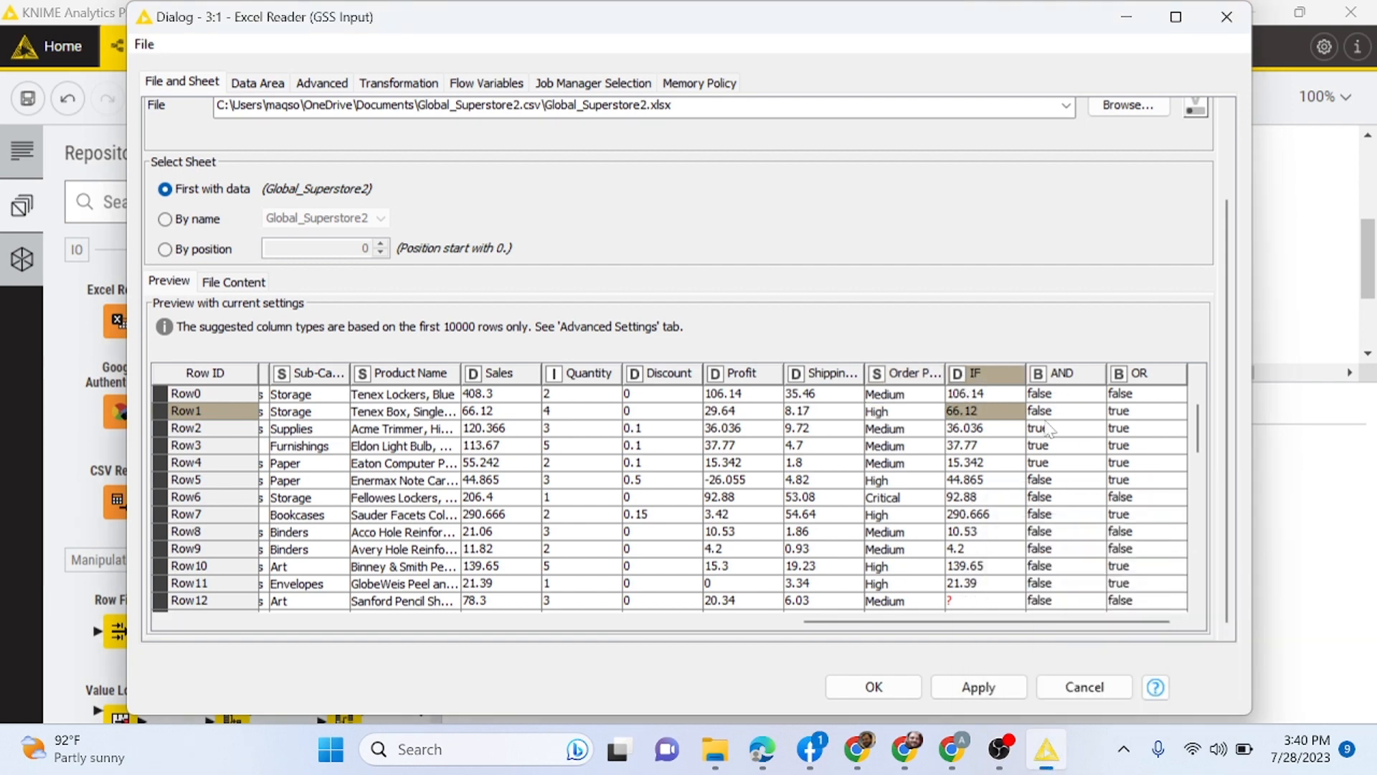
click(1066, 385)
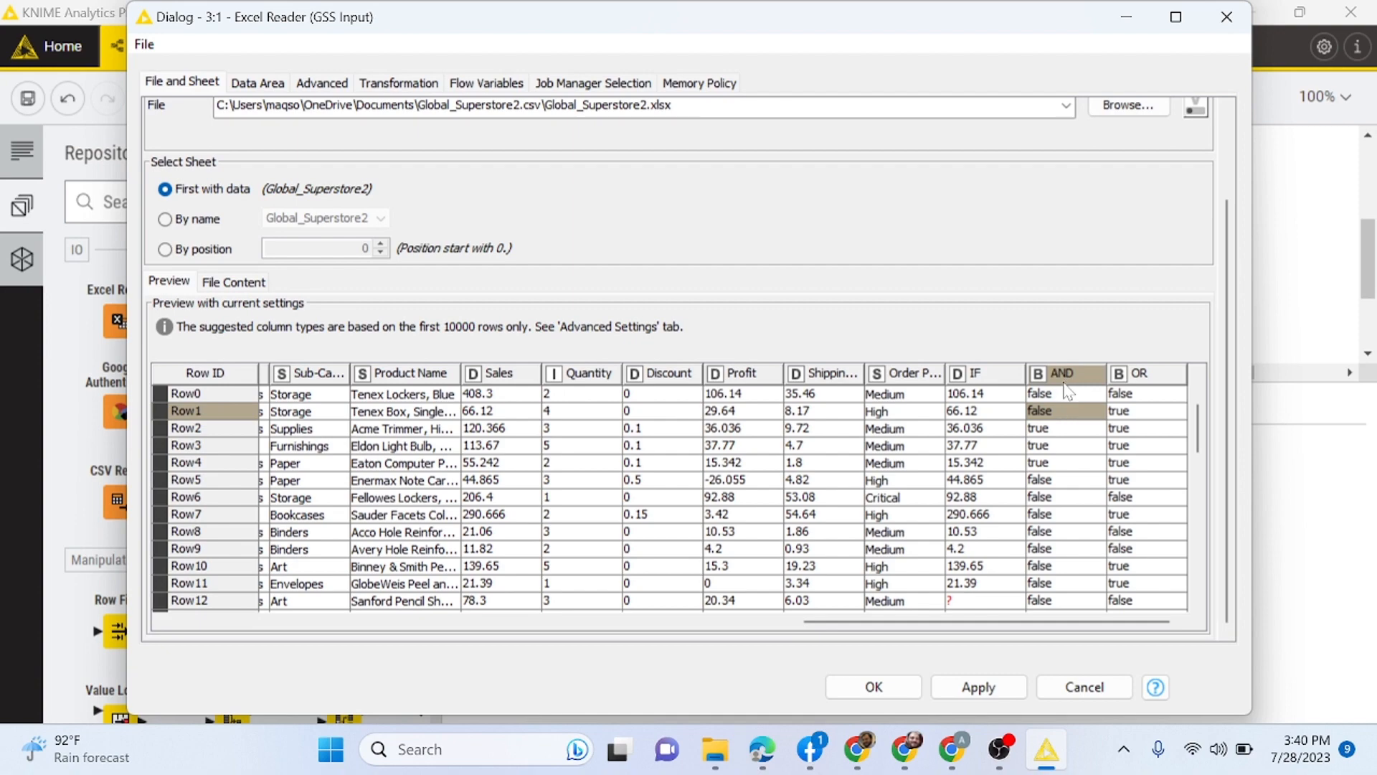
drag(1105, 621, 481, 623)
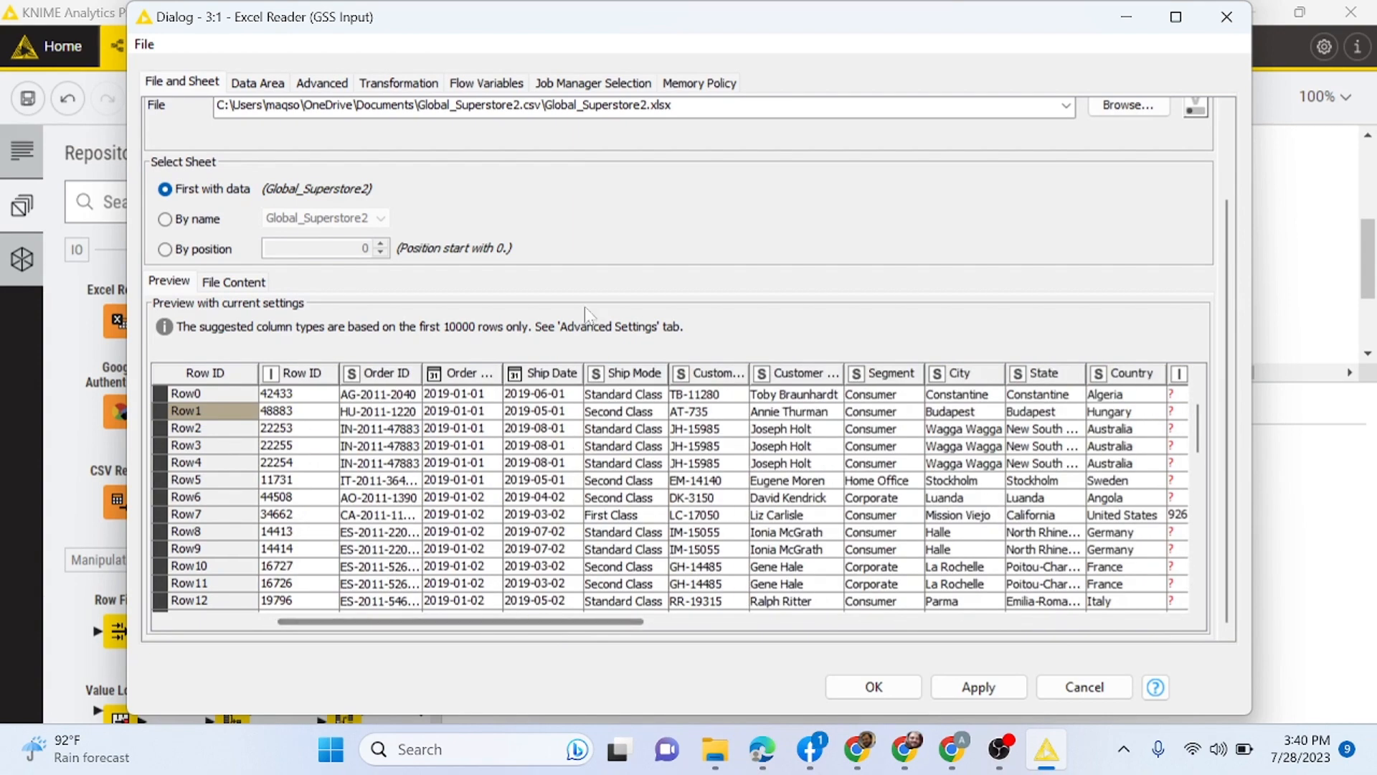
- Restrict the Excel Reader's read area to a range by row and column, covering columns A to Z
click(257, 83)
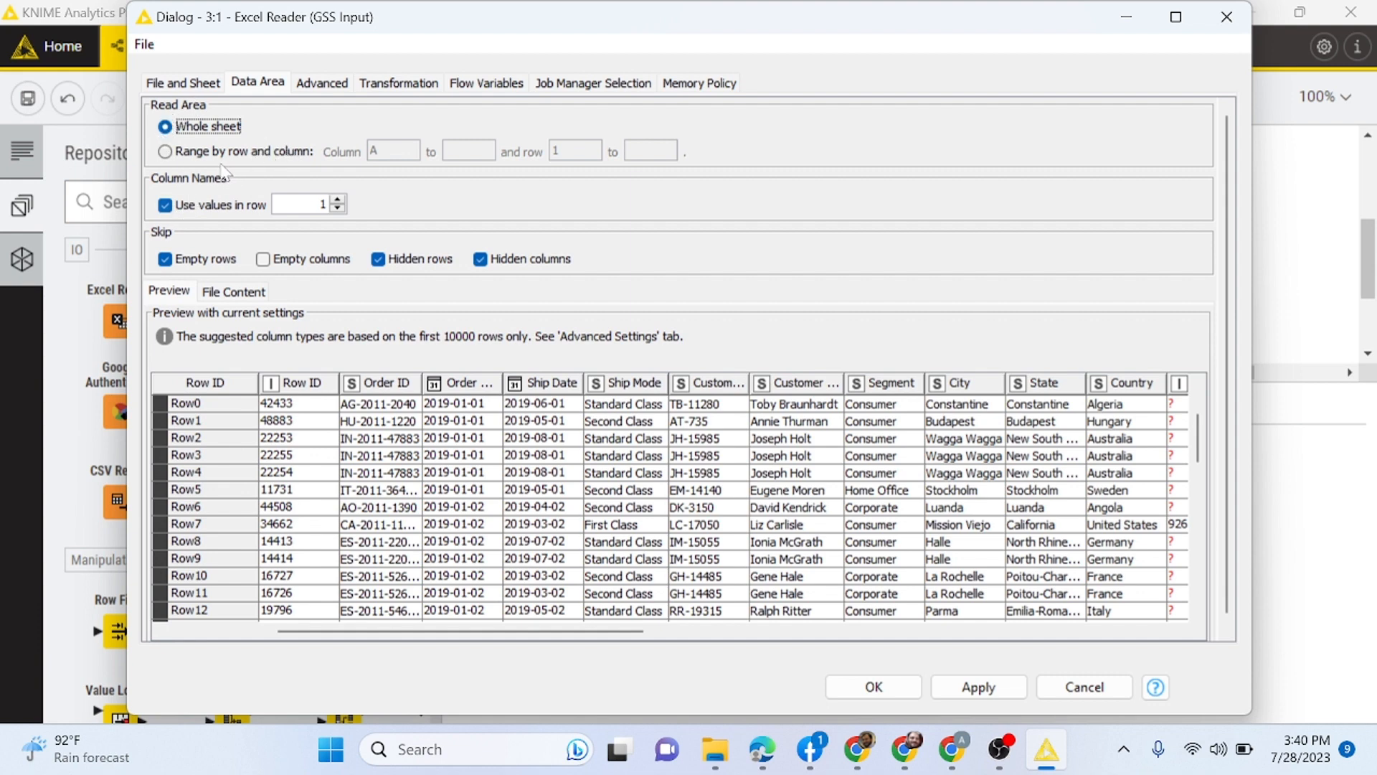
click(171, 153)
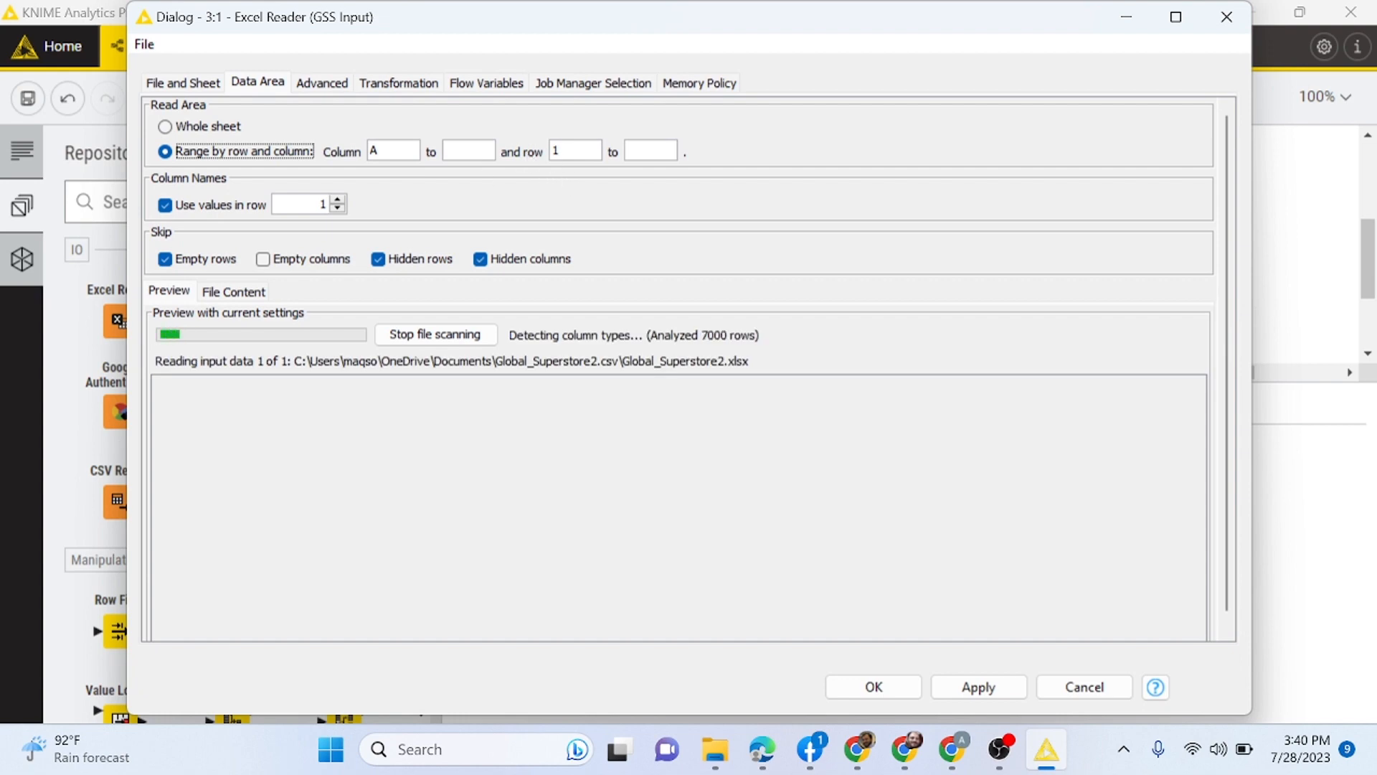
click(469, 151)
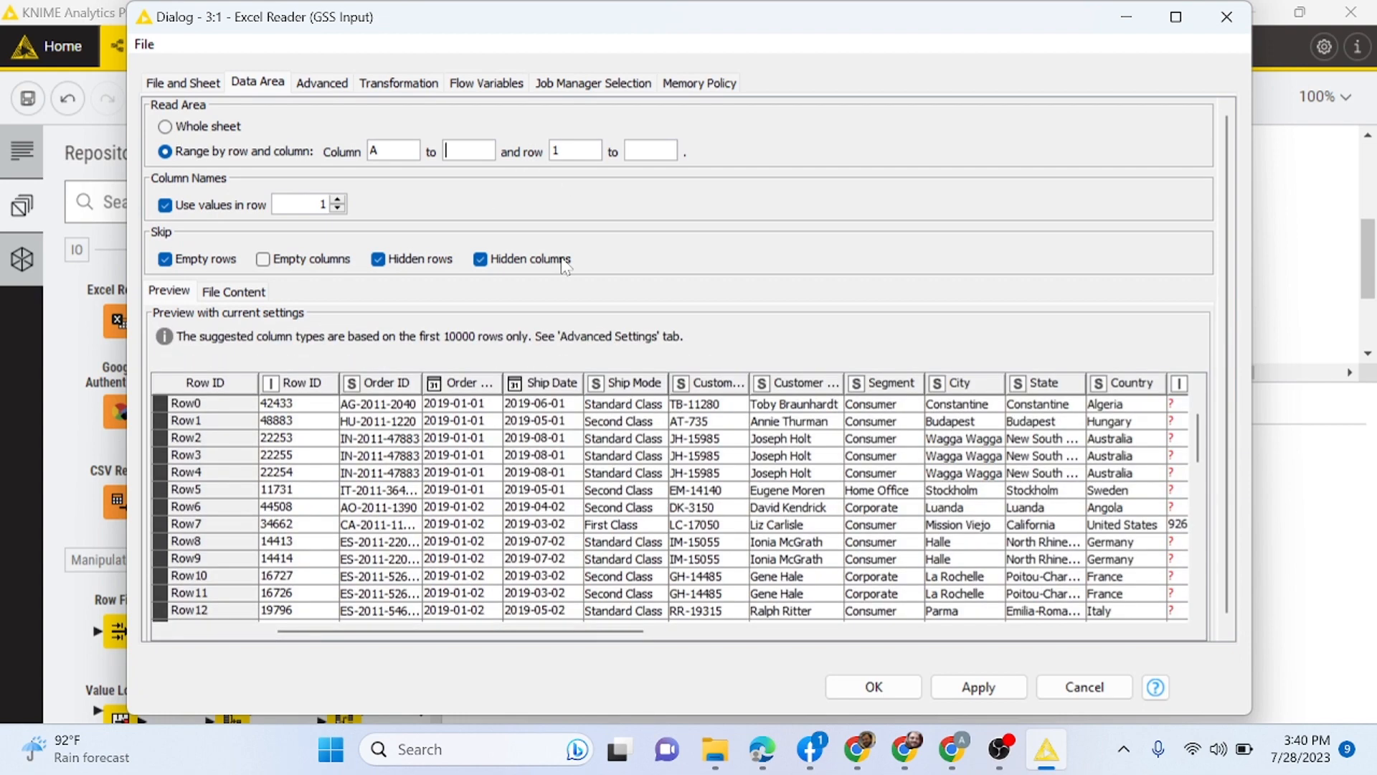
drag(894, 636, 563, 632)
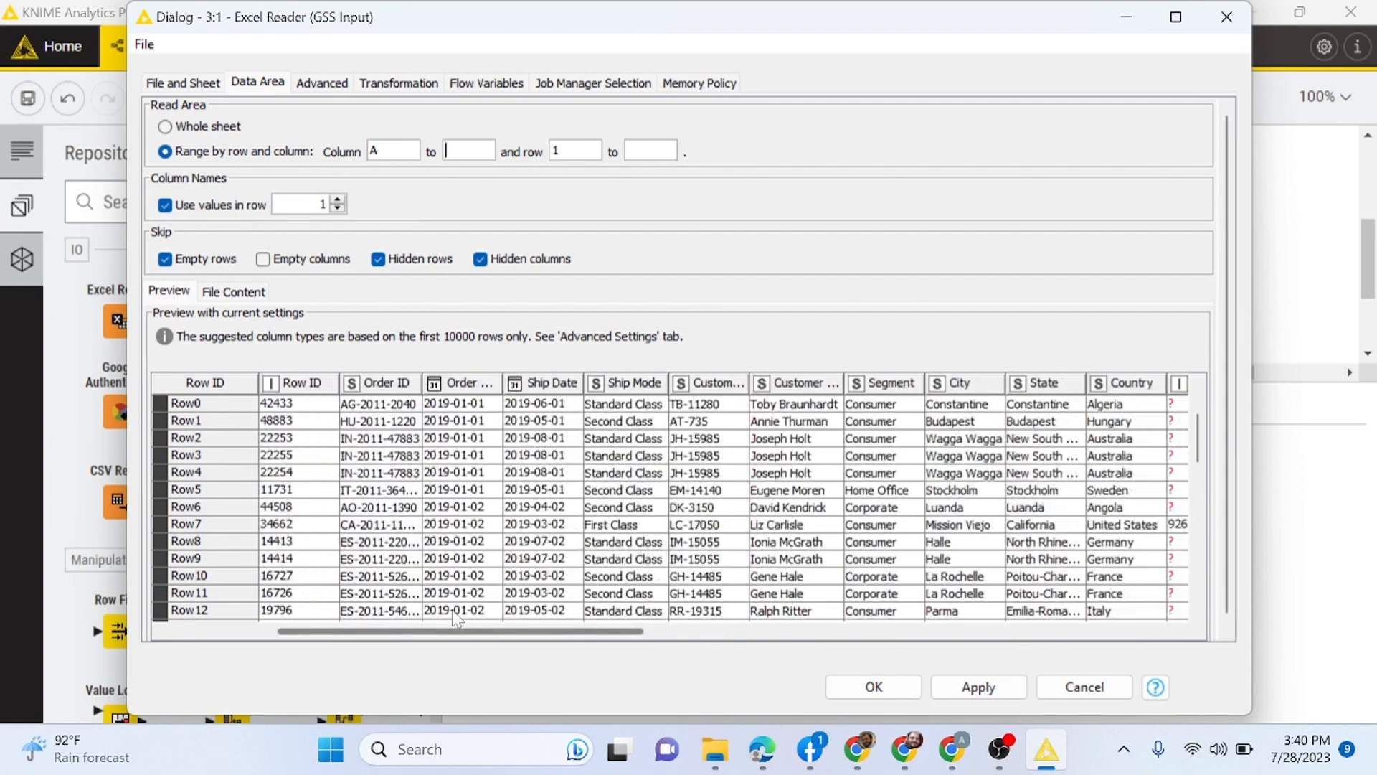
text(Z)
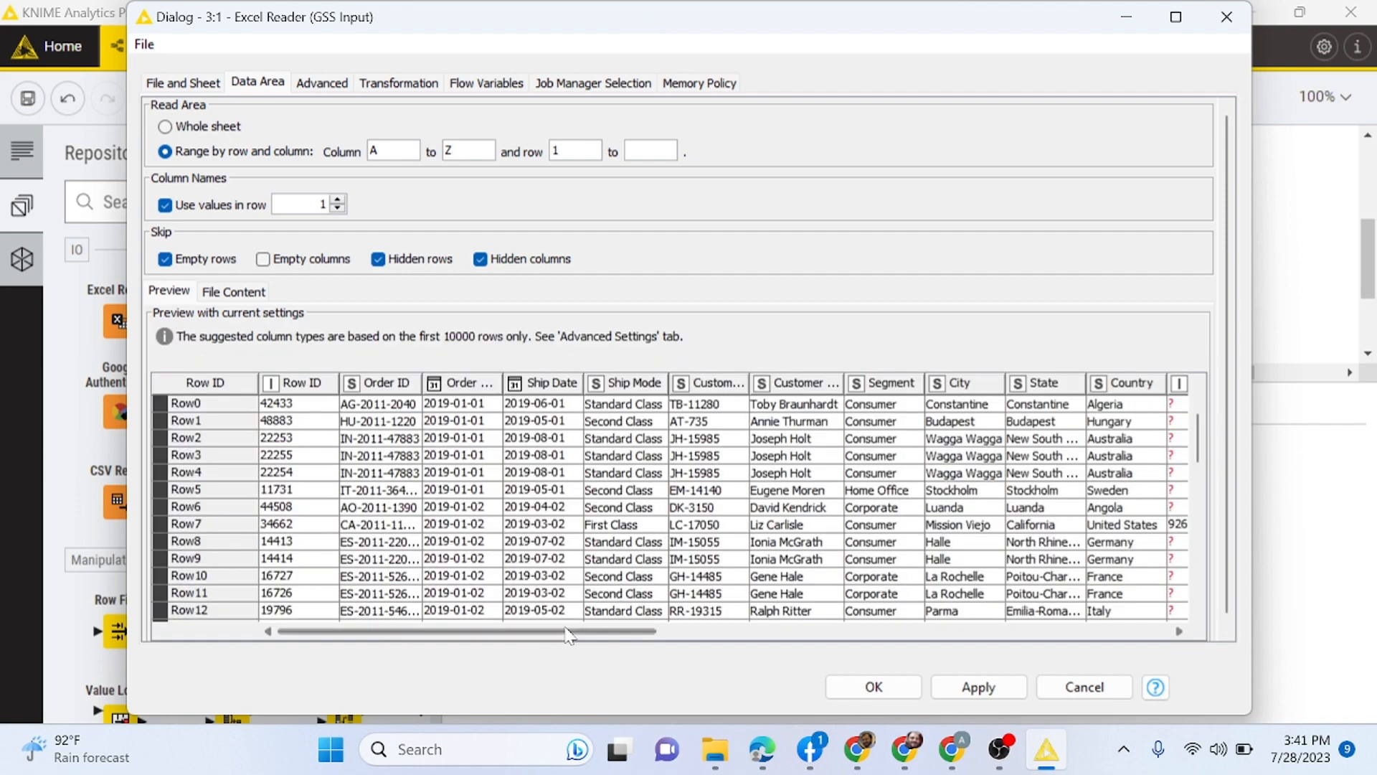
- Check the final columns in the preview, decline the incoming call and set the range's end column to X
drag(609, 631, 1117, 672)
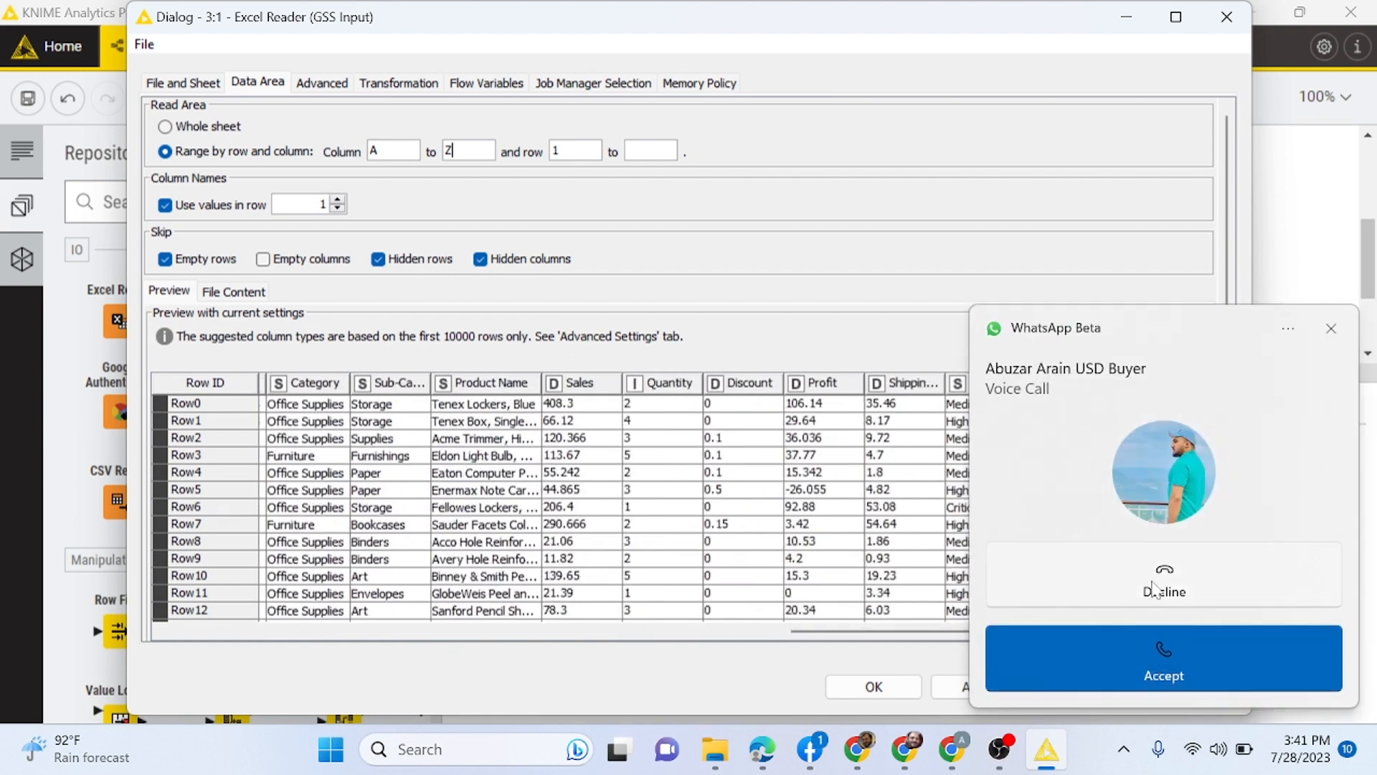
click(1156, 589)
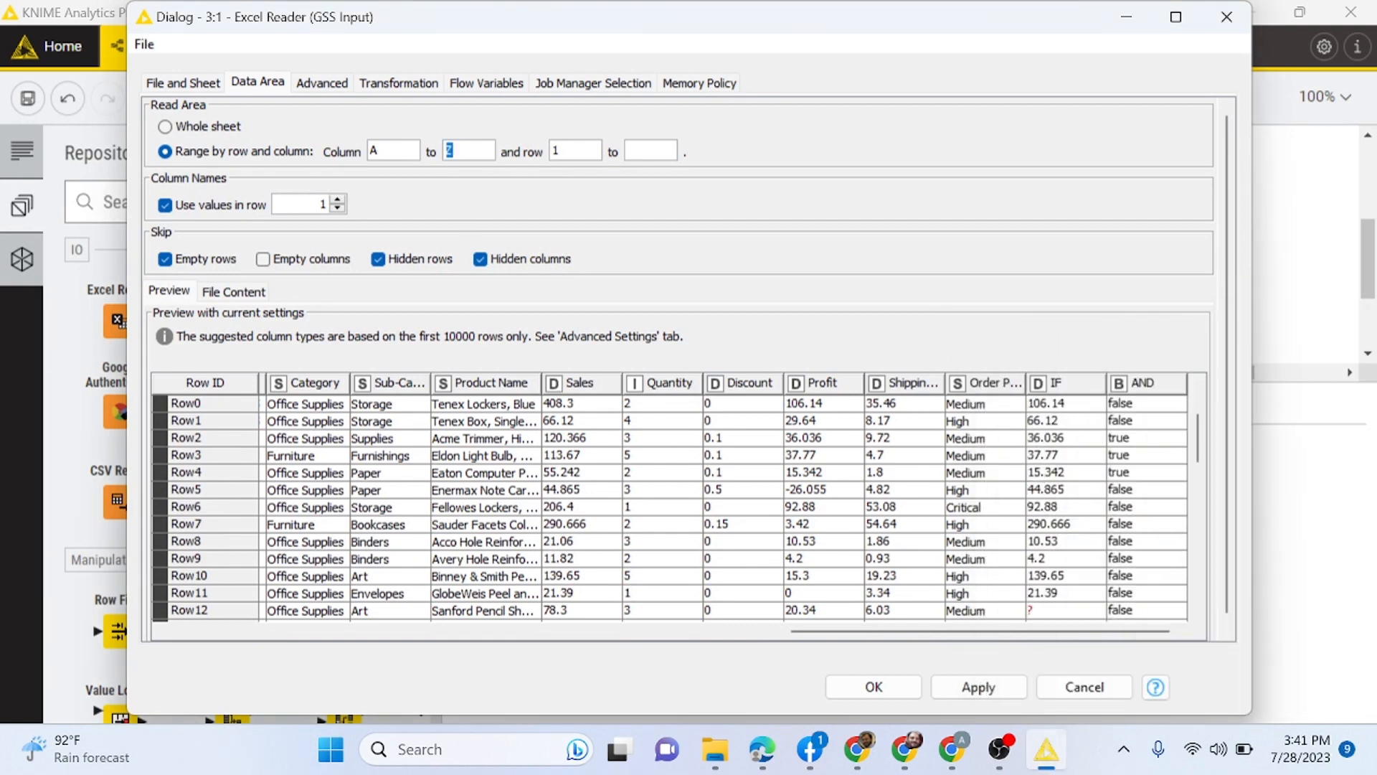
text(X)
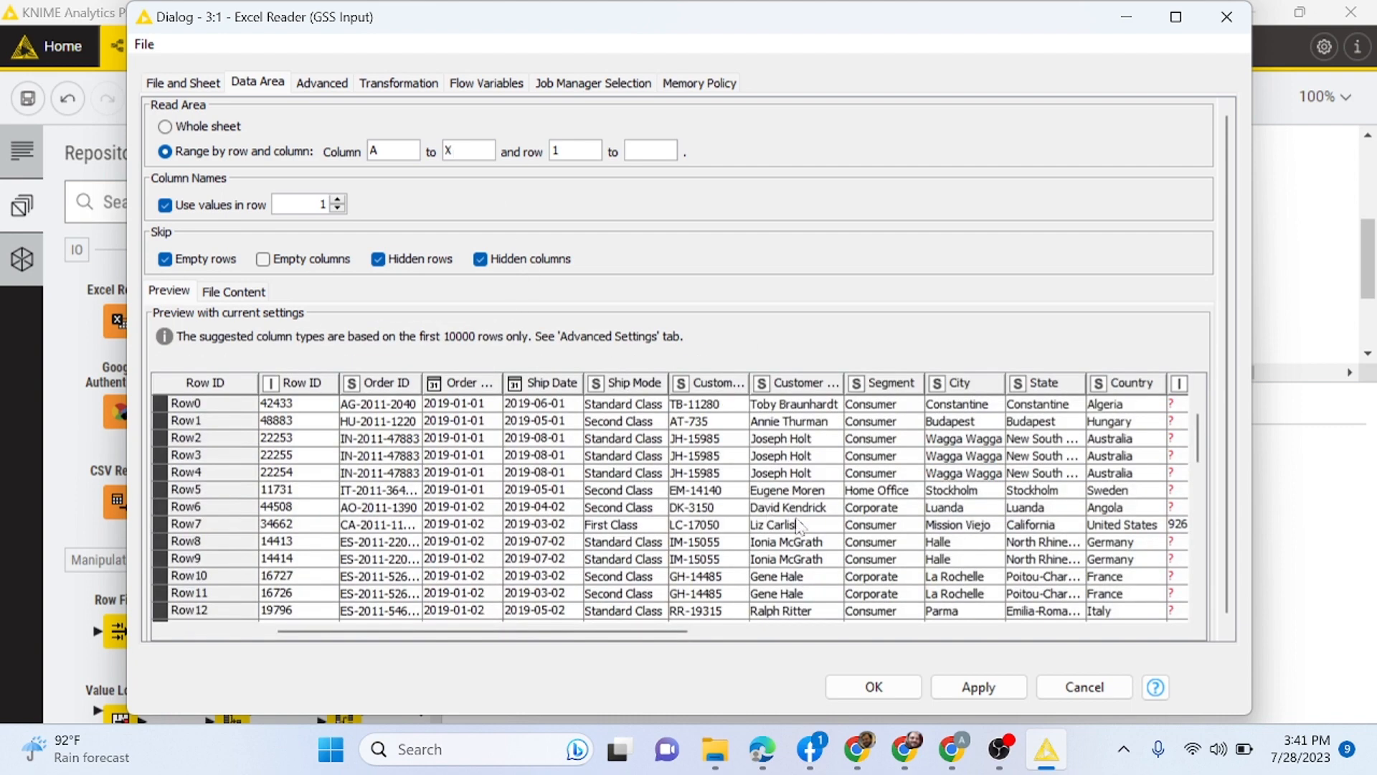
- Check the remaining preview columns and set the end row of the read range to 100
drag(651, 631, 1201, 616)
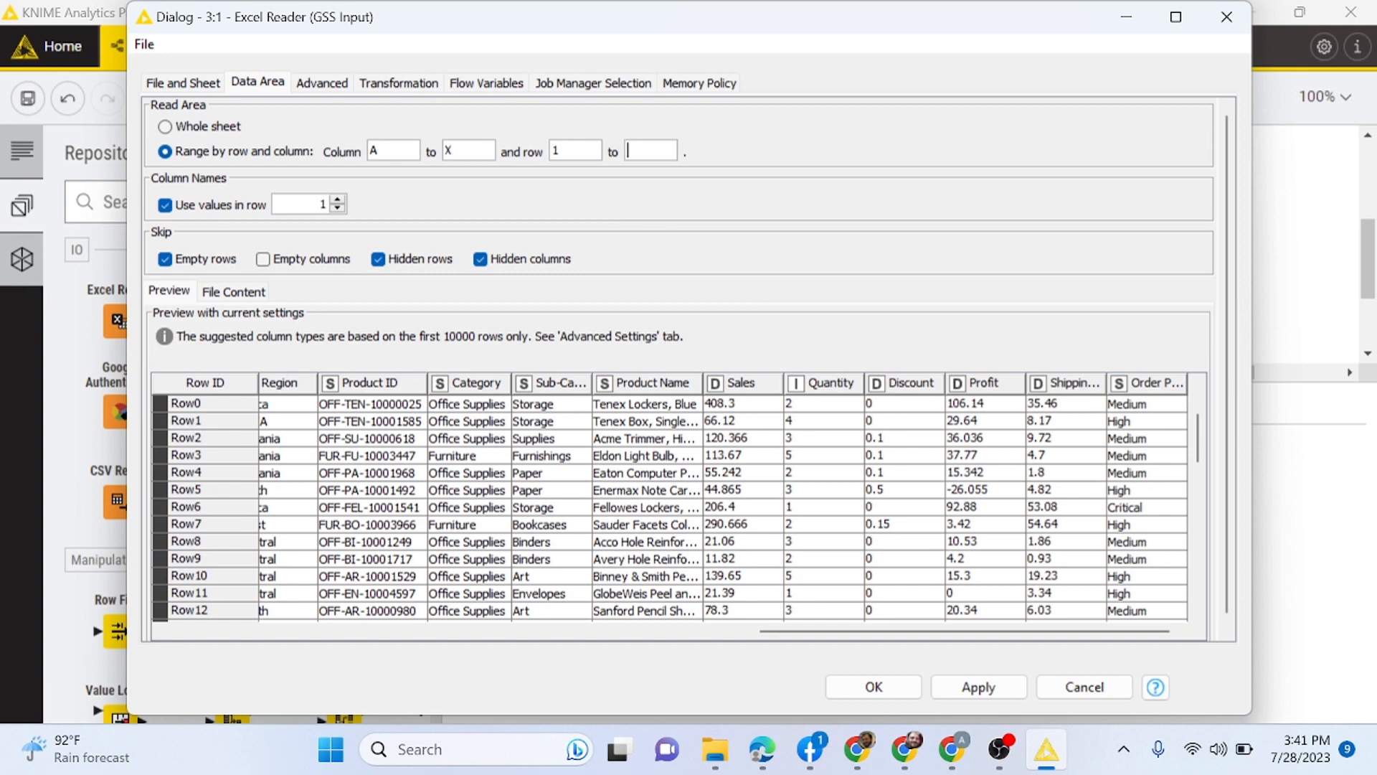
text(100)
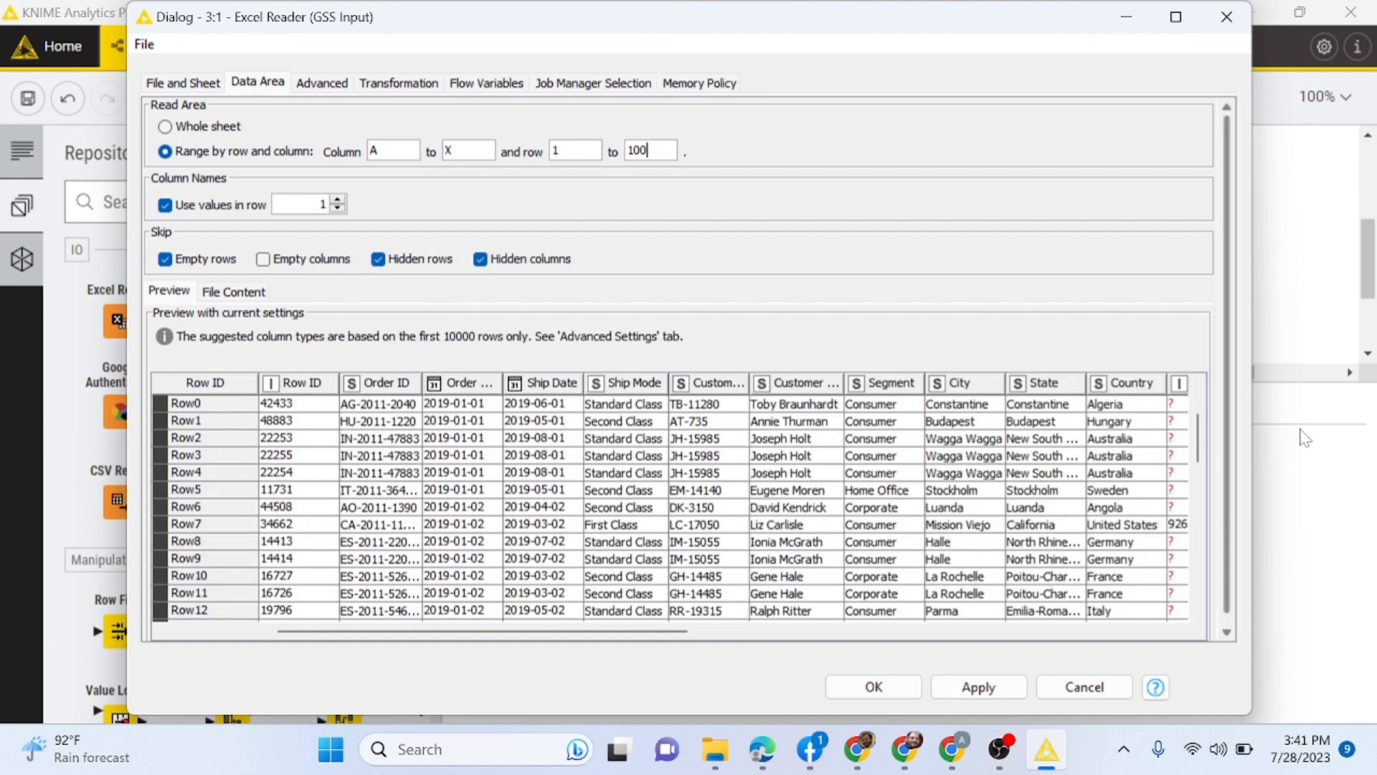
drag(1197, 439, 1136, 282)
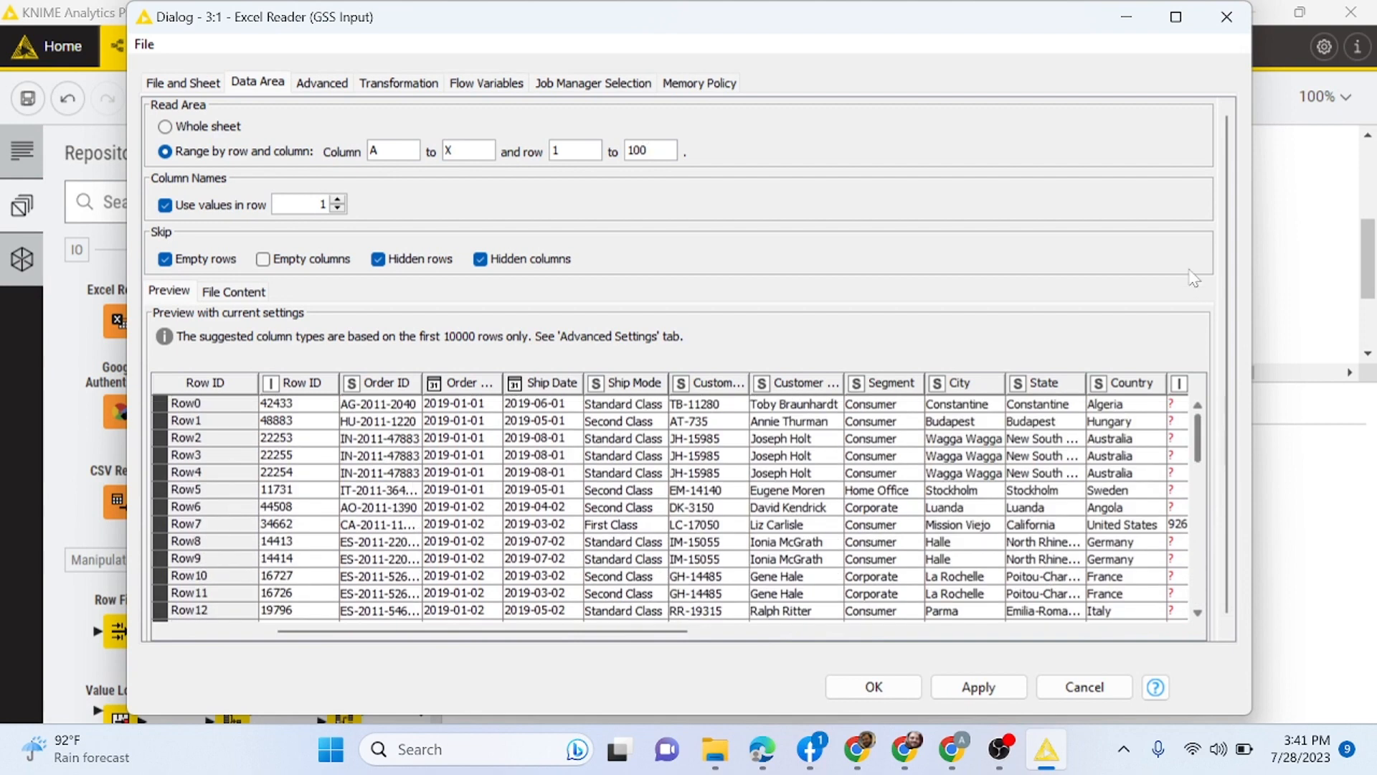
- Set the read area to the whole sheet, accept the Excel Reader configuration and execute the GSS Input node
click(165, 127)
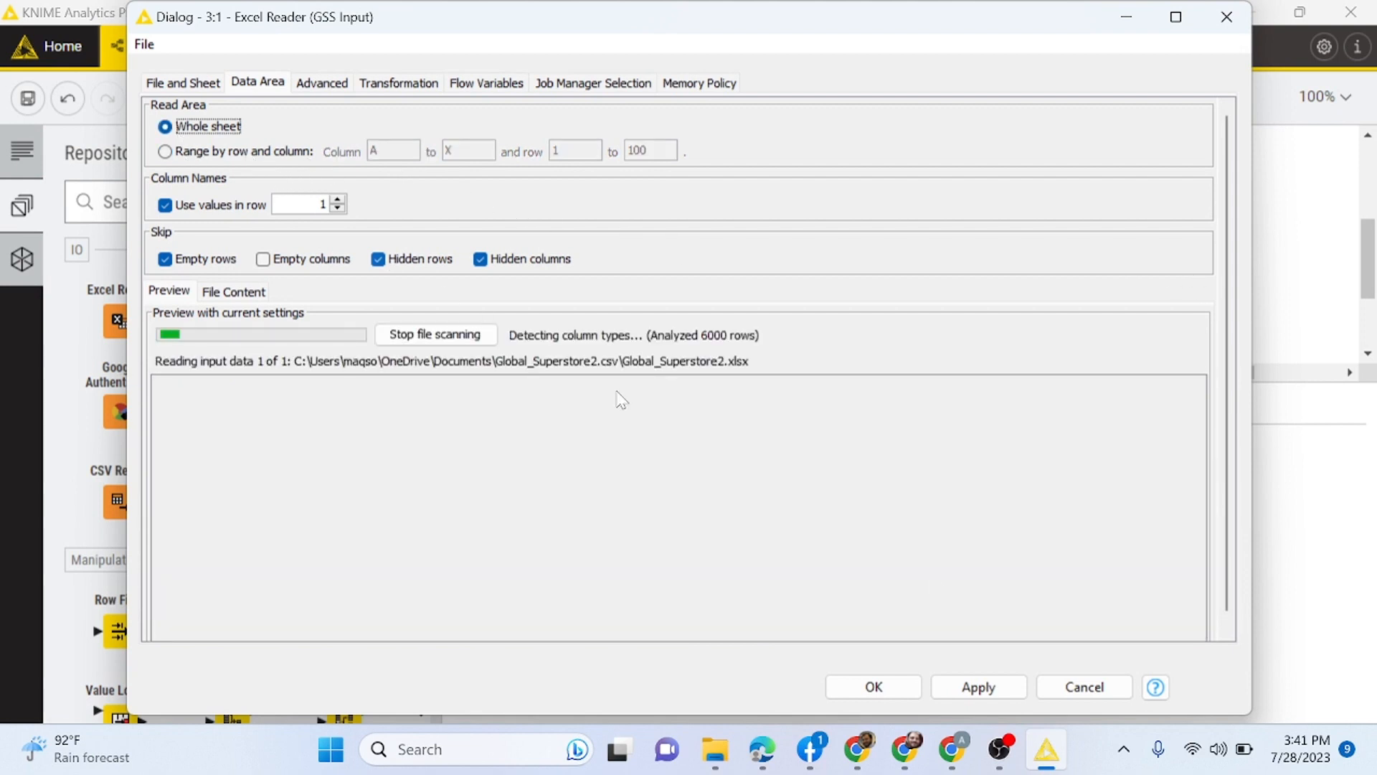
click(873, 687)
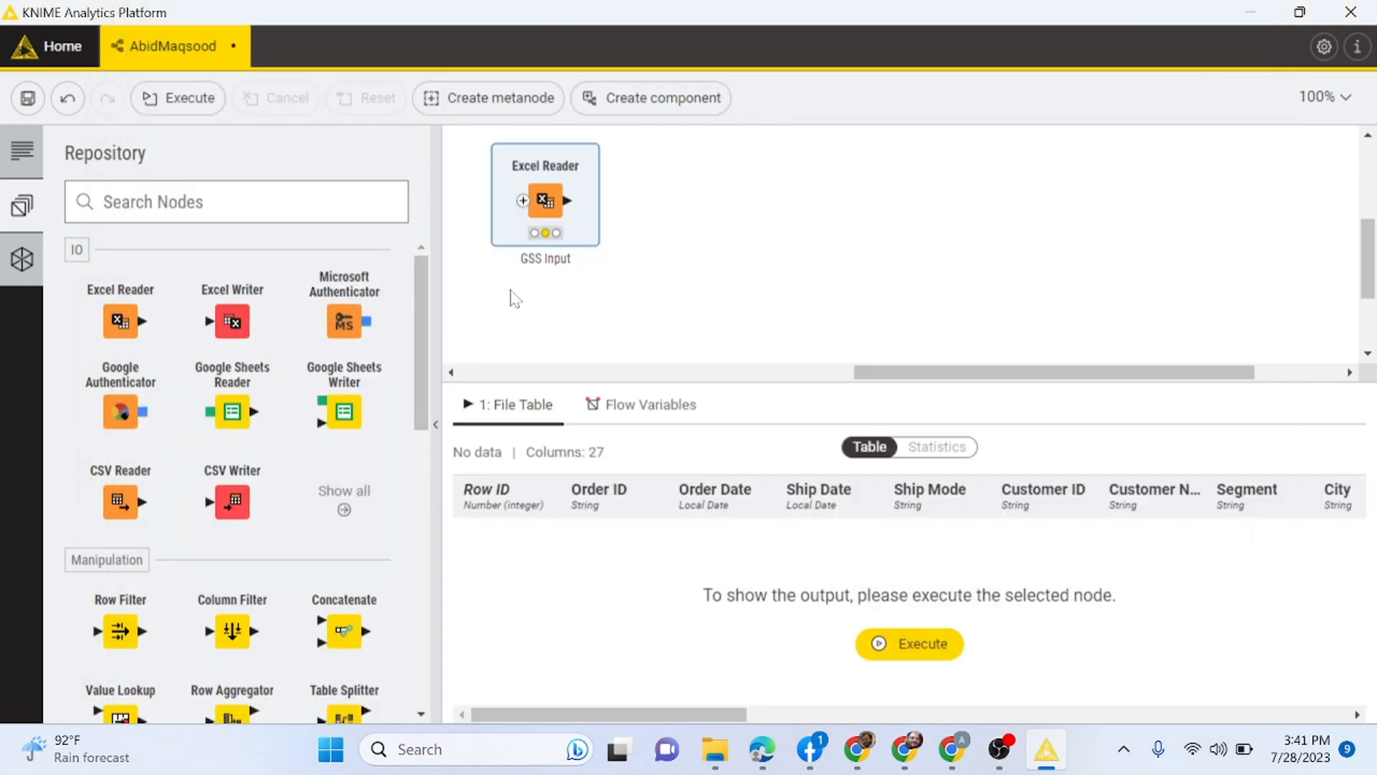
mouse_move(550, 244)
mouse_move(551, 210)
click(164, 106)
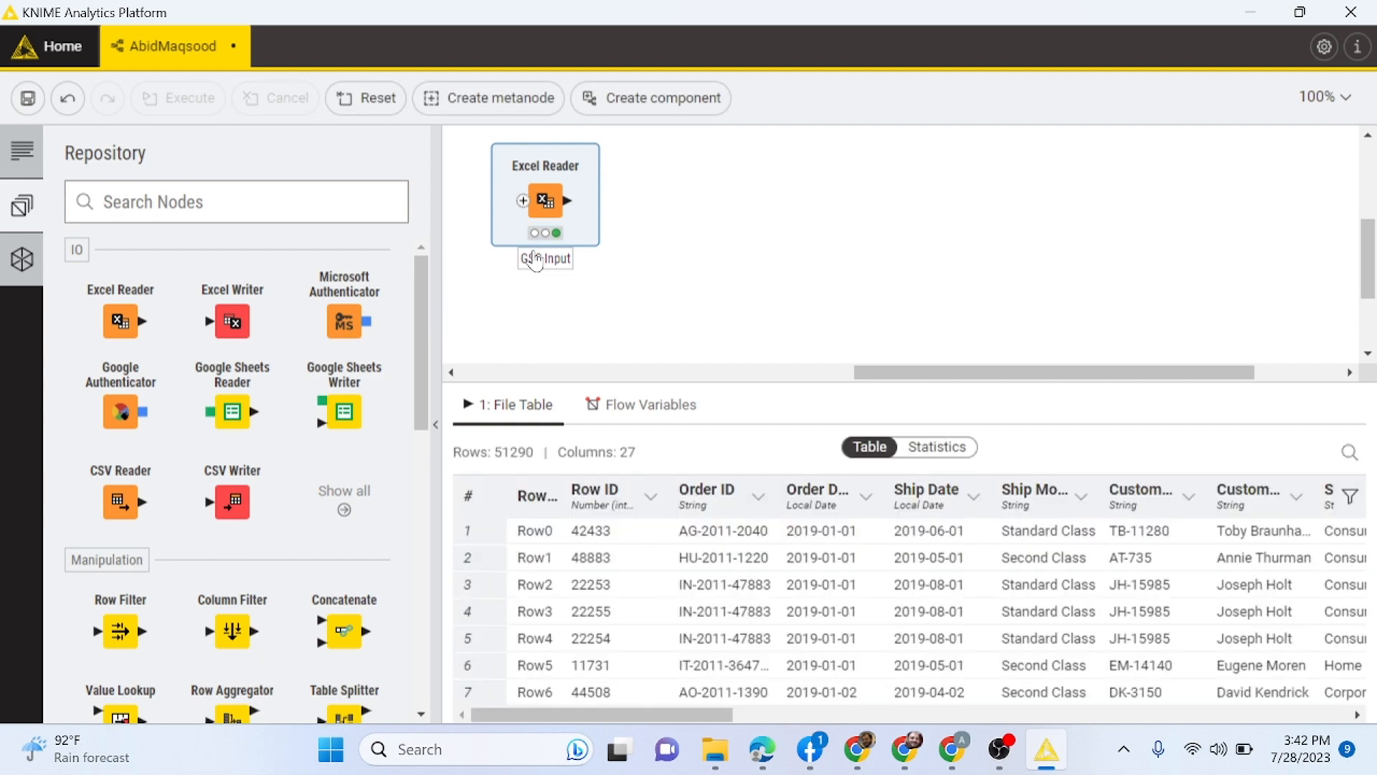
- Examine the GSS Input node's output table across to its final columns
click(688, 234)
click(546, 199)
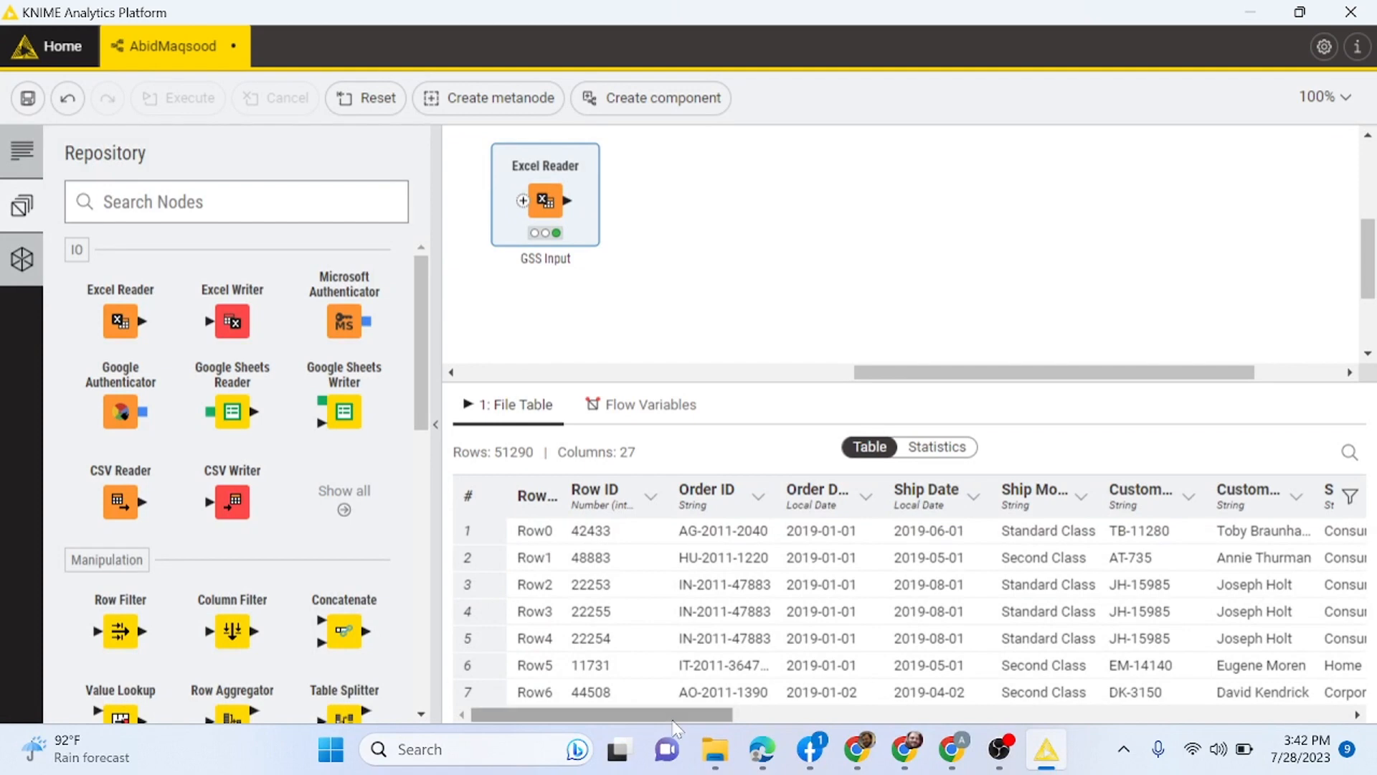
drag(676, 715, 1374, 696)
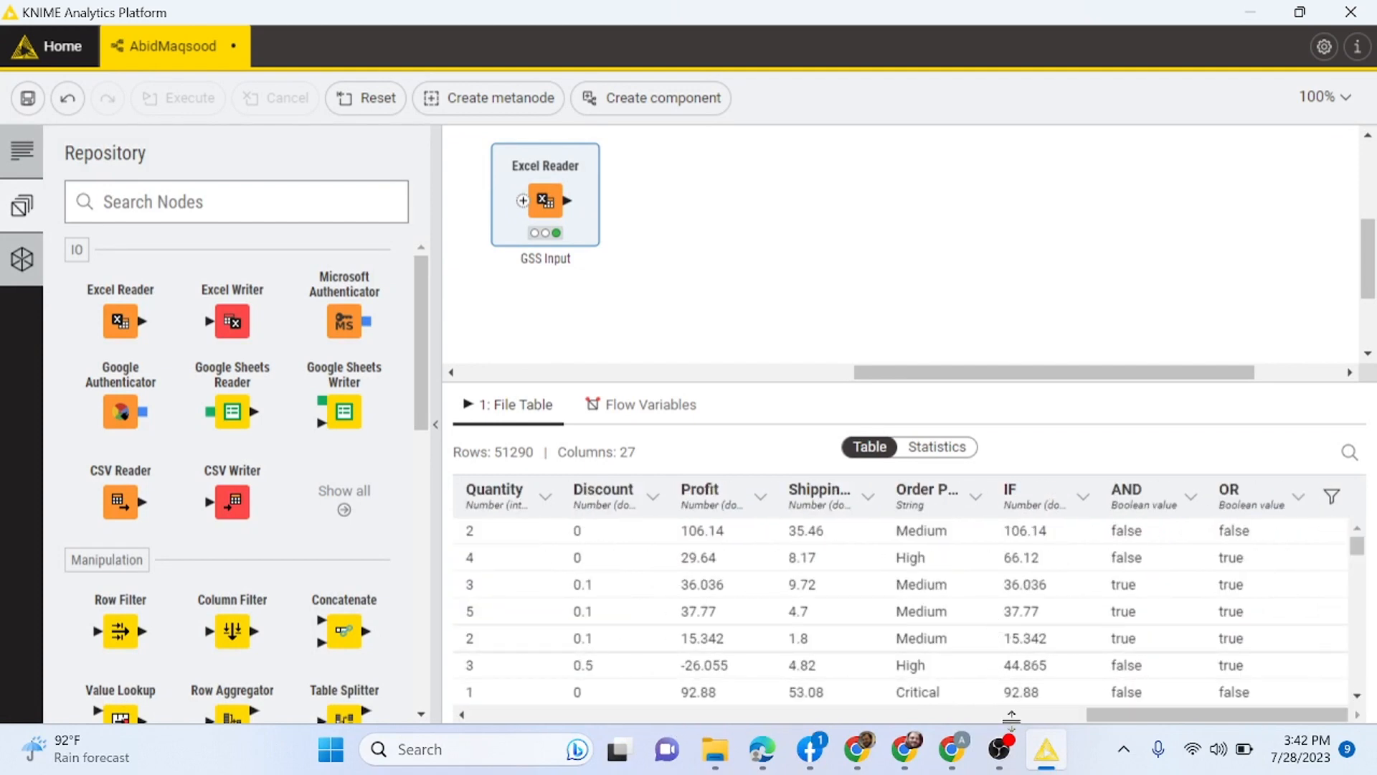
mouse_move(1001, 747)
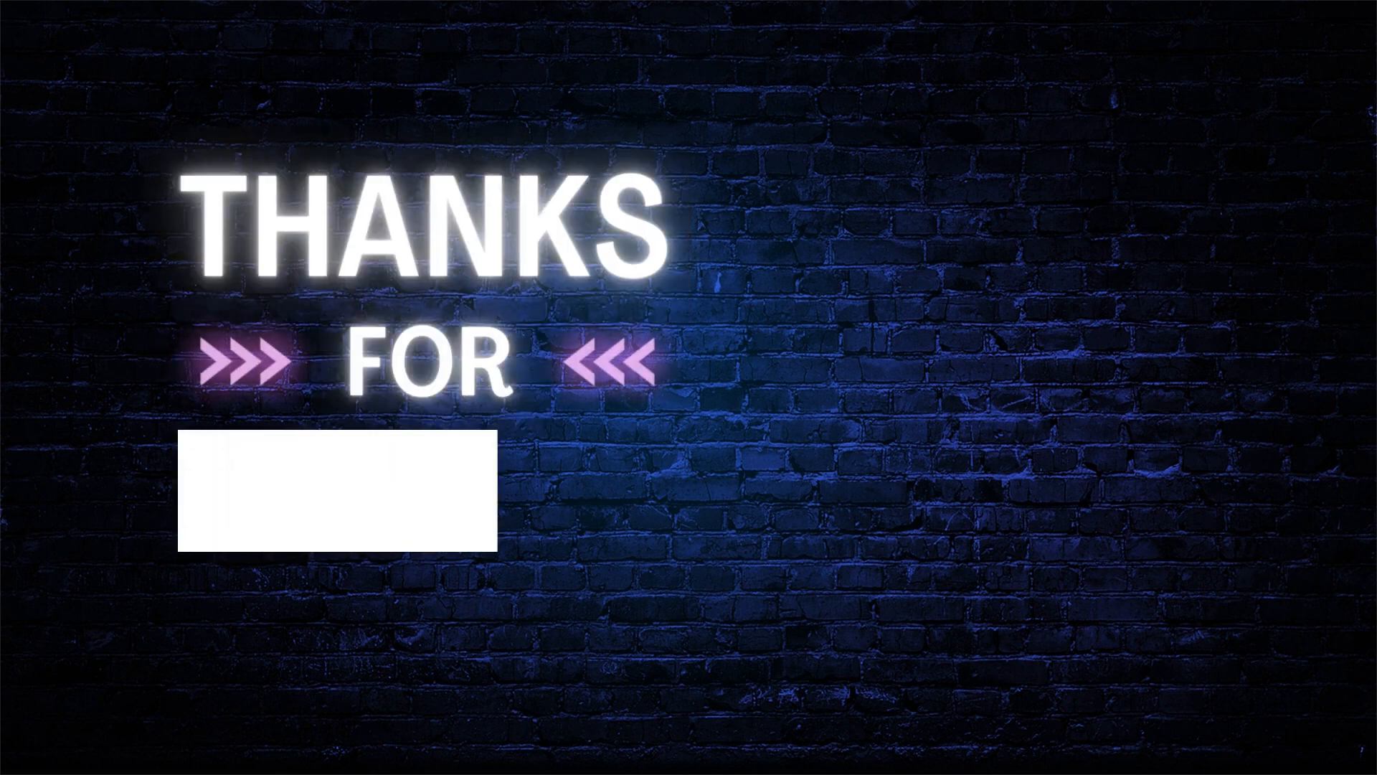